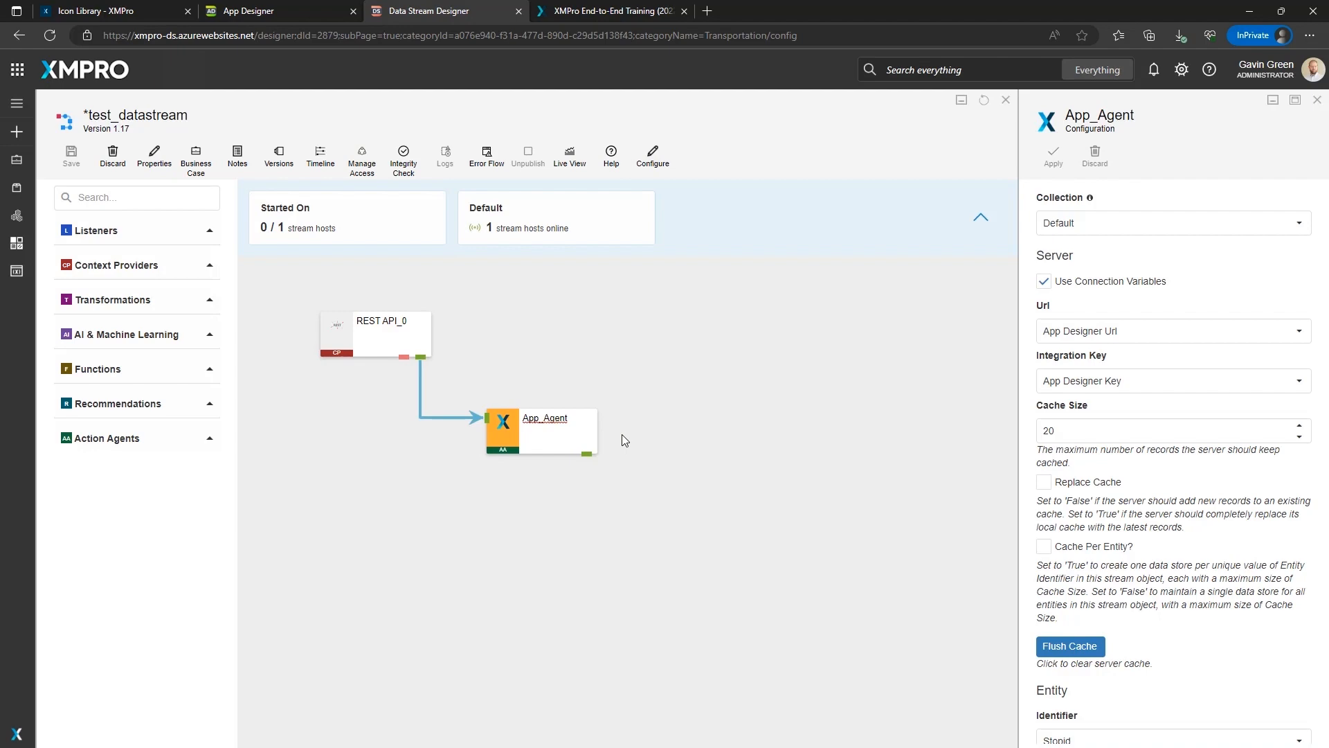
# Review the App_Agent configuration settings and the entity identifier options.
pyautogui.scroll(-3, 1159, 491)
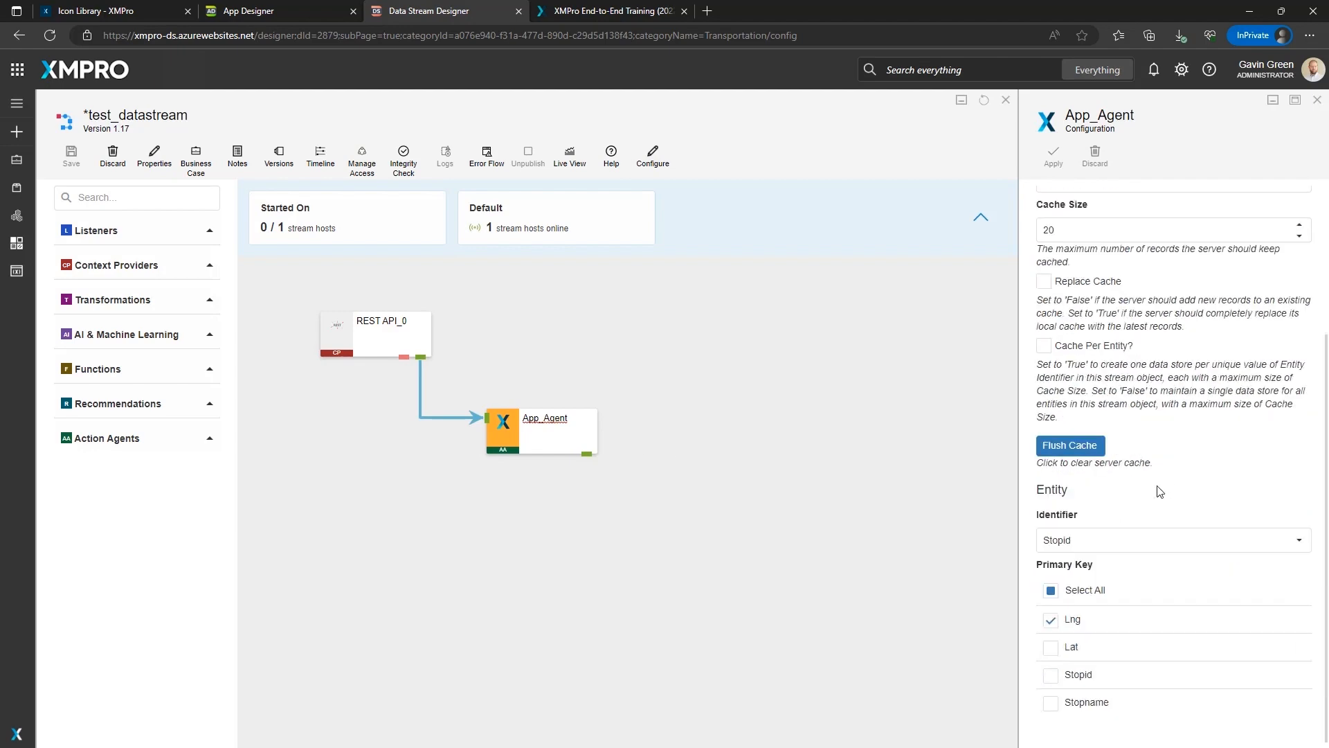
pyautogui.scroll(3, 1160, 491)
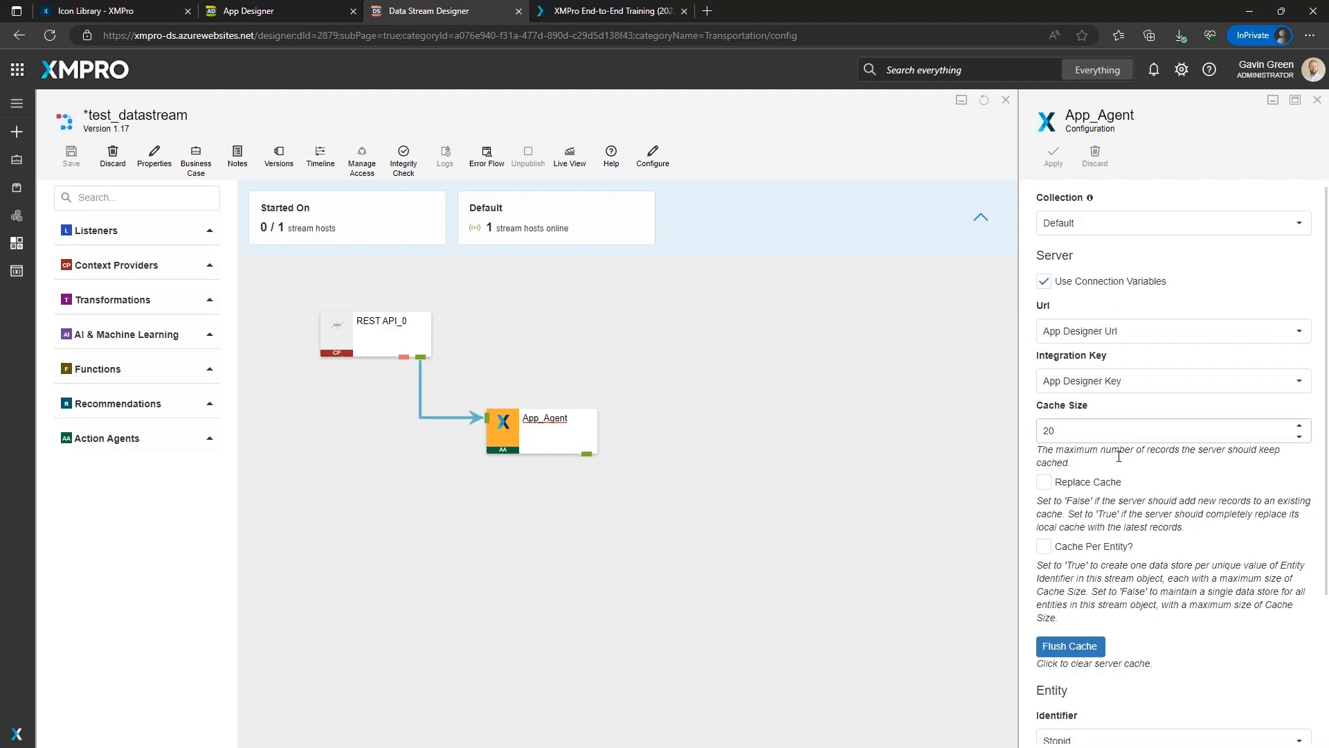
pyautogui.scroll(-3, 1106, 389)
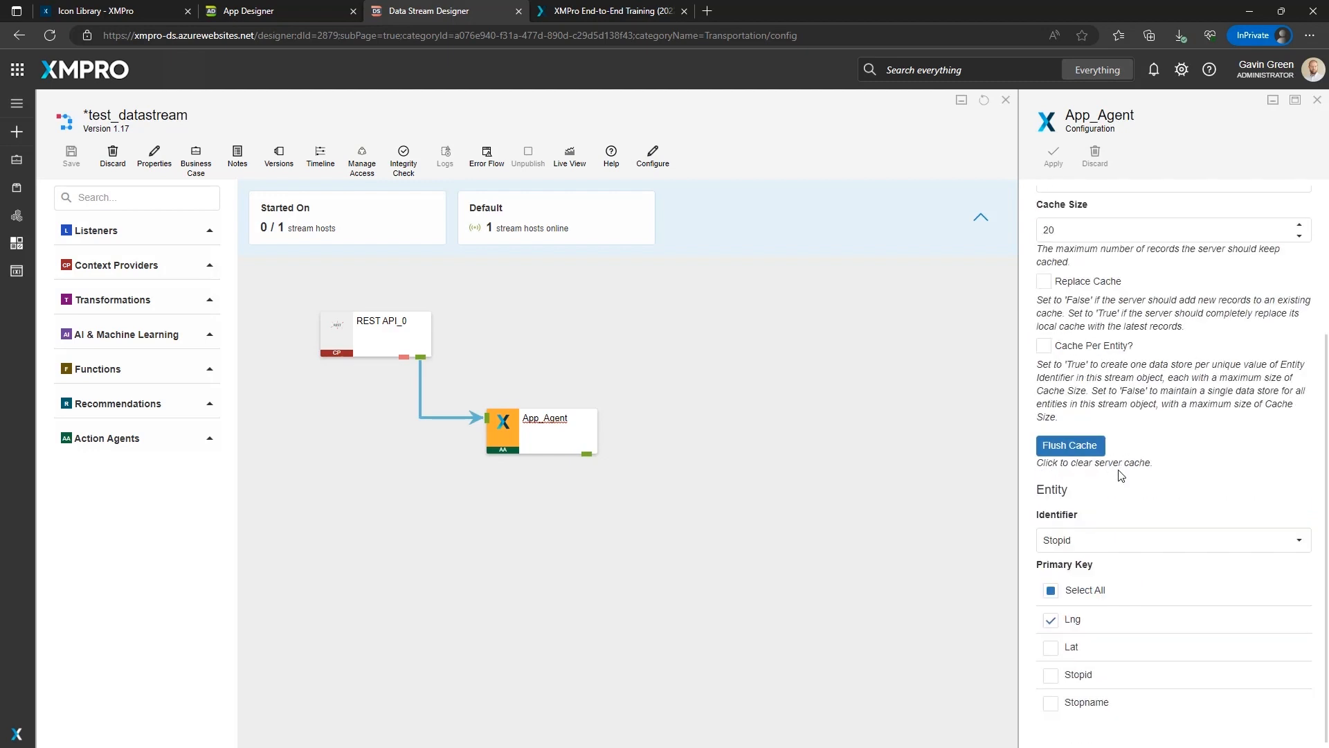
pyautogui.click(1067, 547)
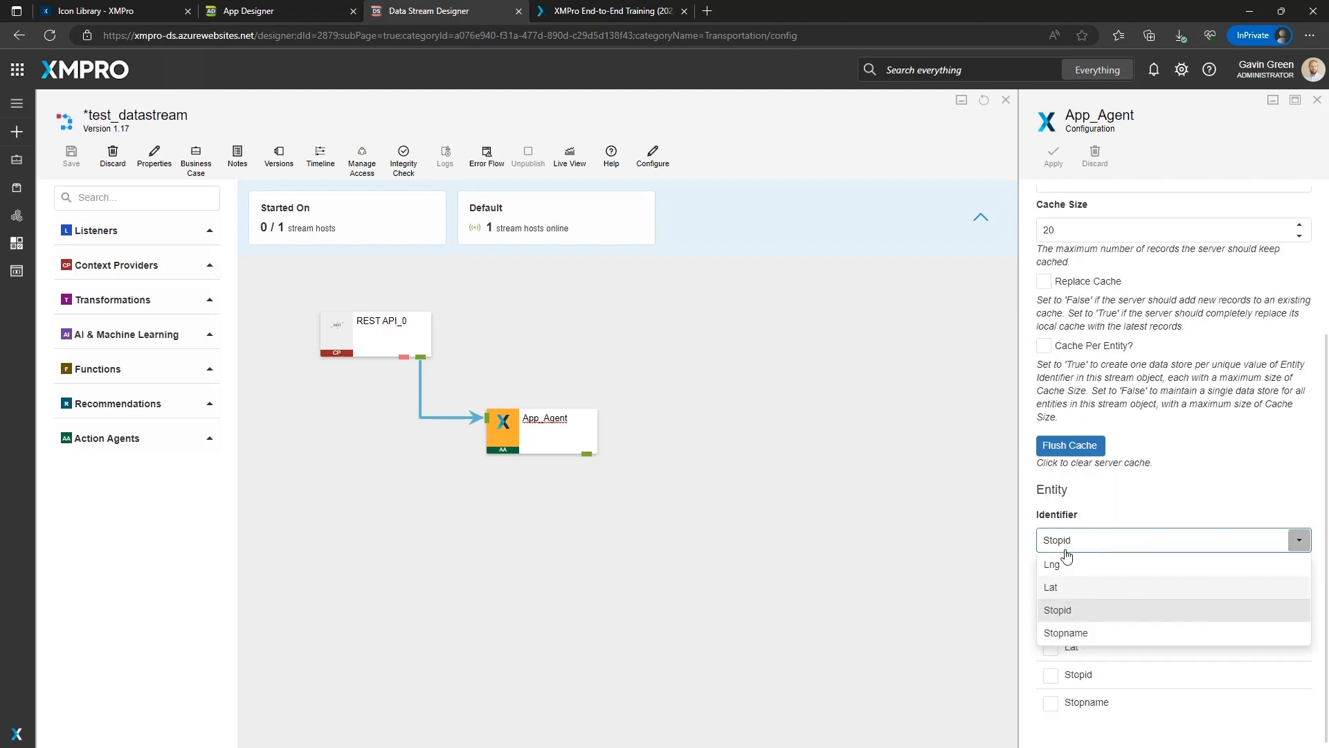
pyautogui.click(1067, 546)
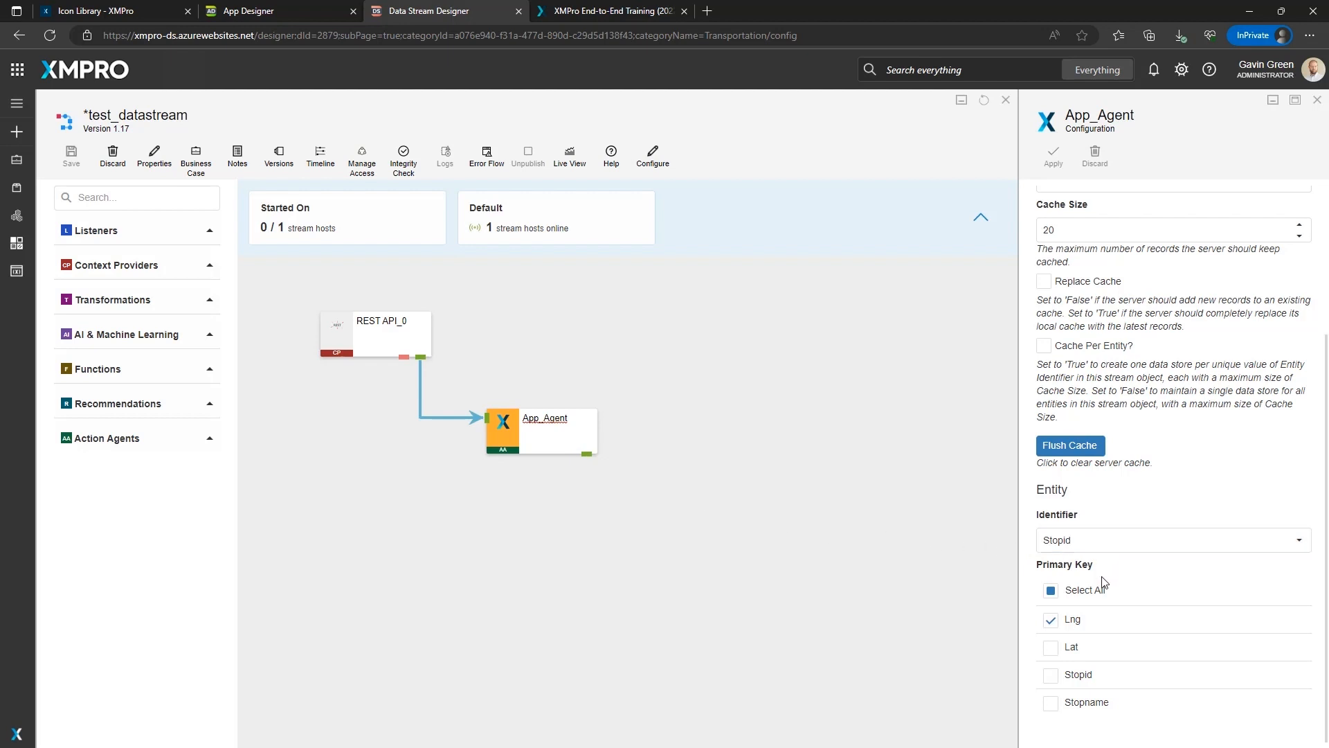
# Add Stopid as a primary key alongside Lng in the App_Agent entity settings.
pyautogui.doubleClick(1048, 230)
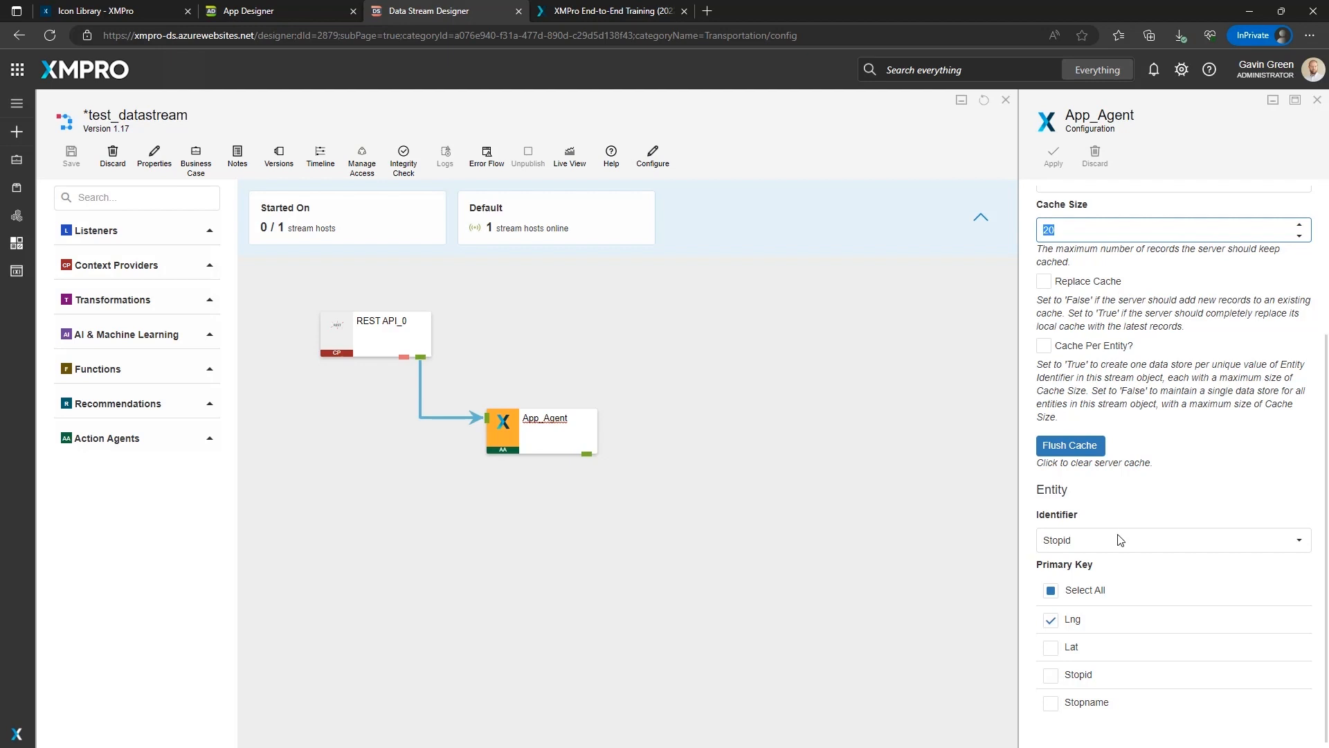
pyautogui.click(1077, 679)
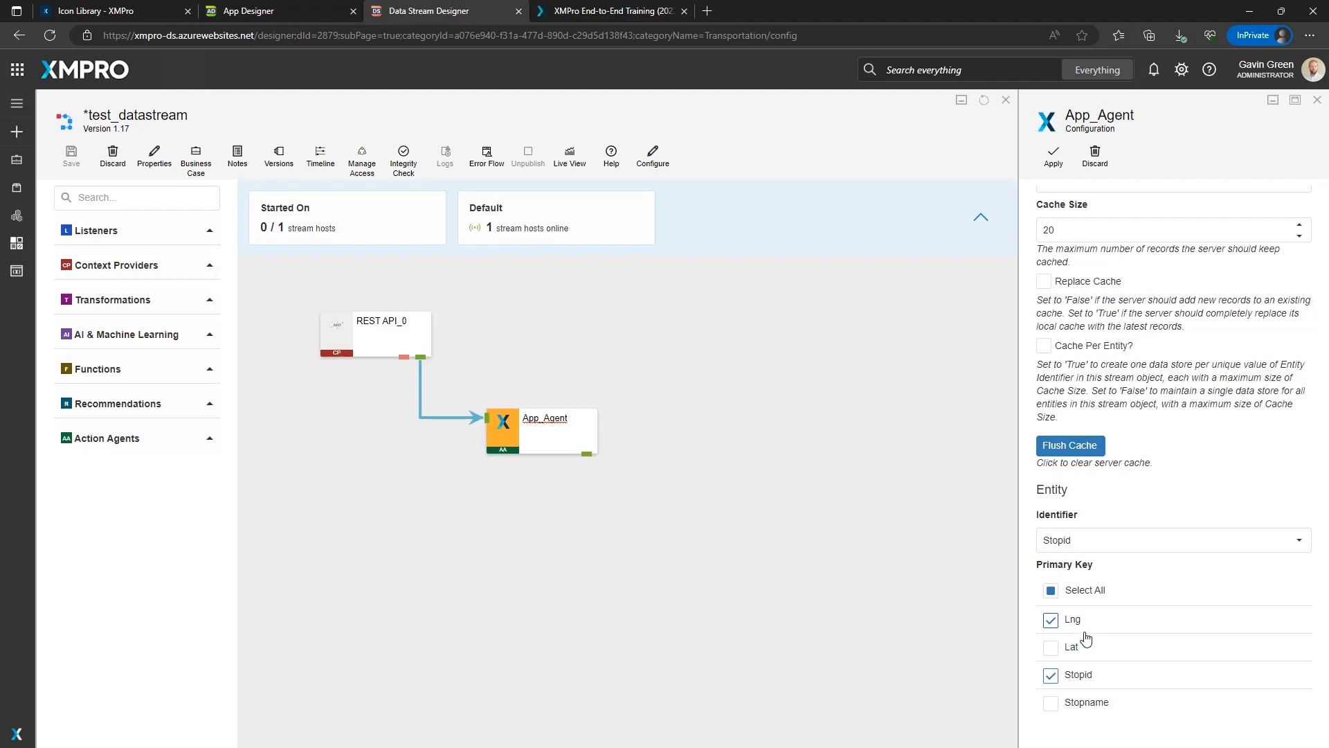
pyautogui.doubleClick(1046, 228)
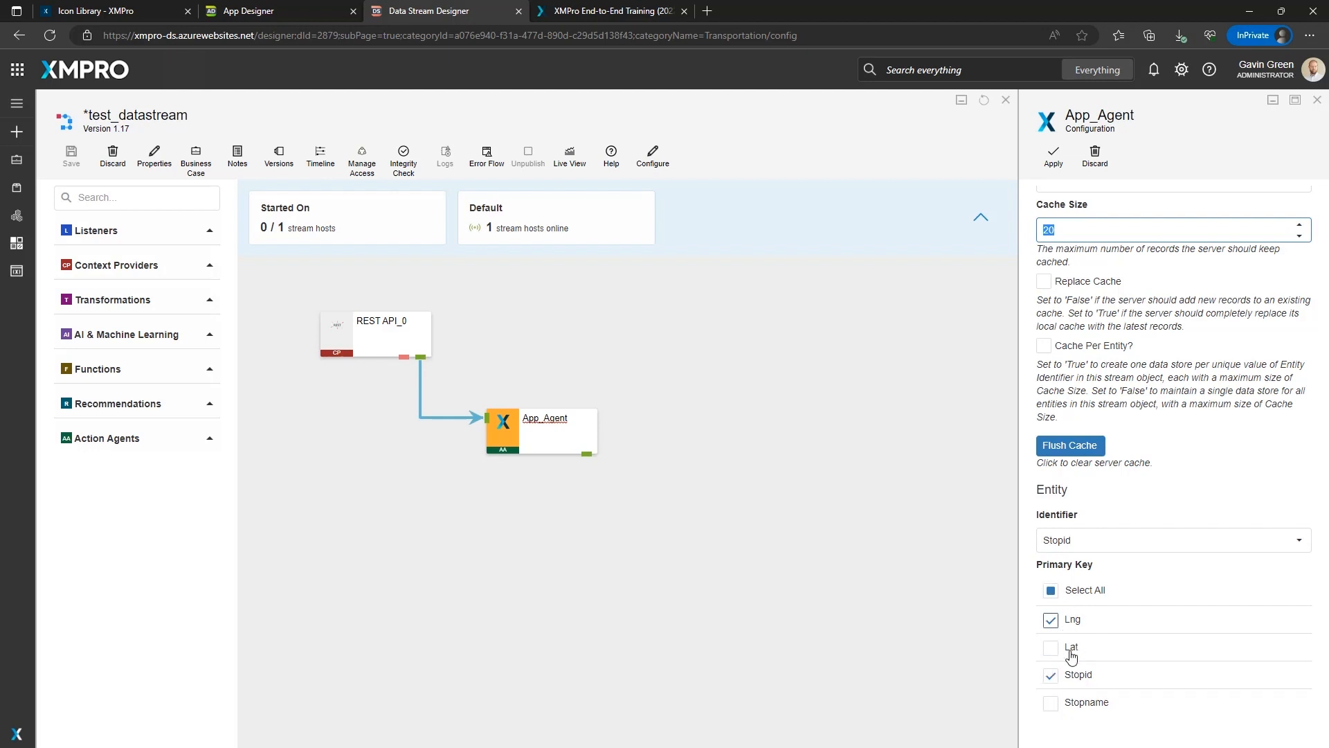
pyautogui.click(1054, 682)
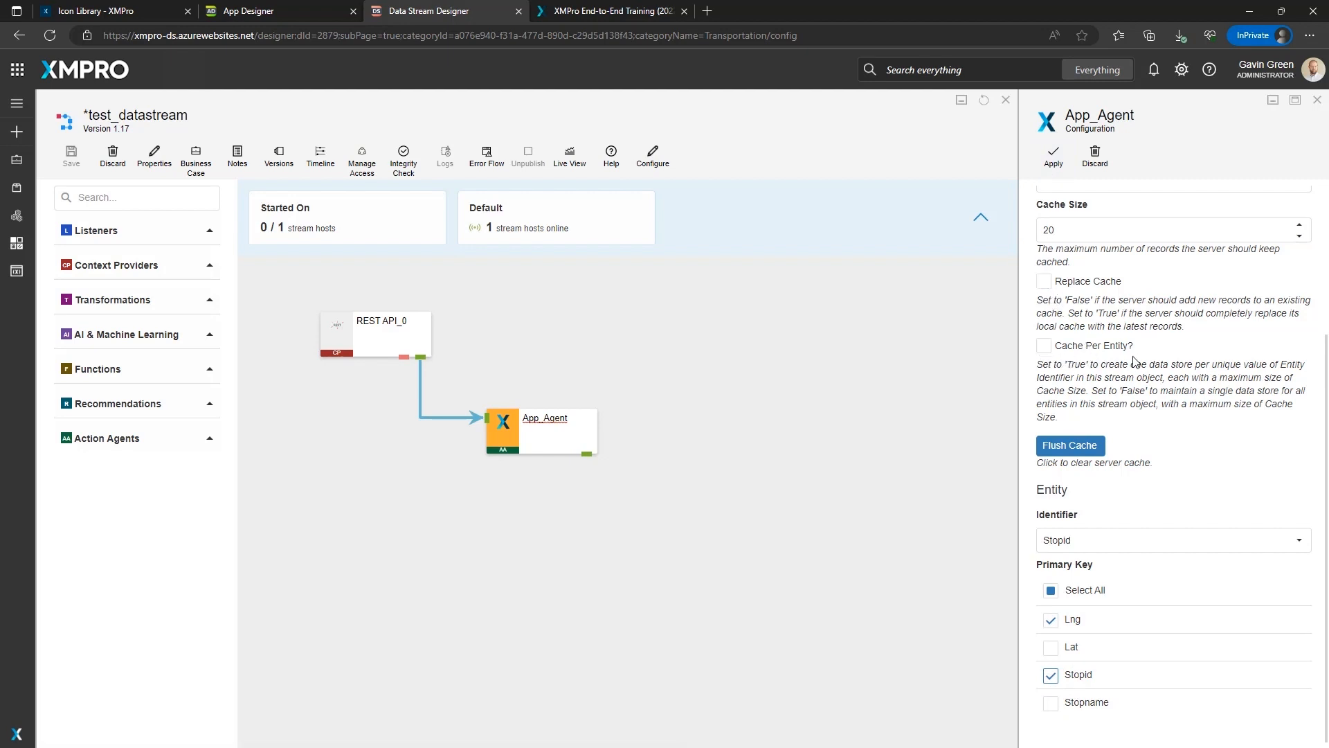
# Open the test app's Landing Page in App Designer and return to the data stream designer.
pyautogui.scroll(5, 1133, 338)
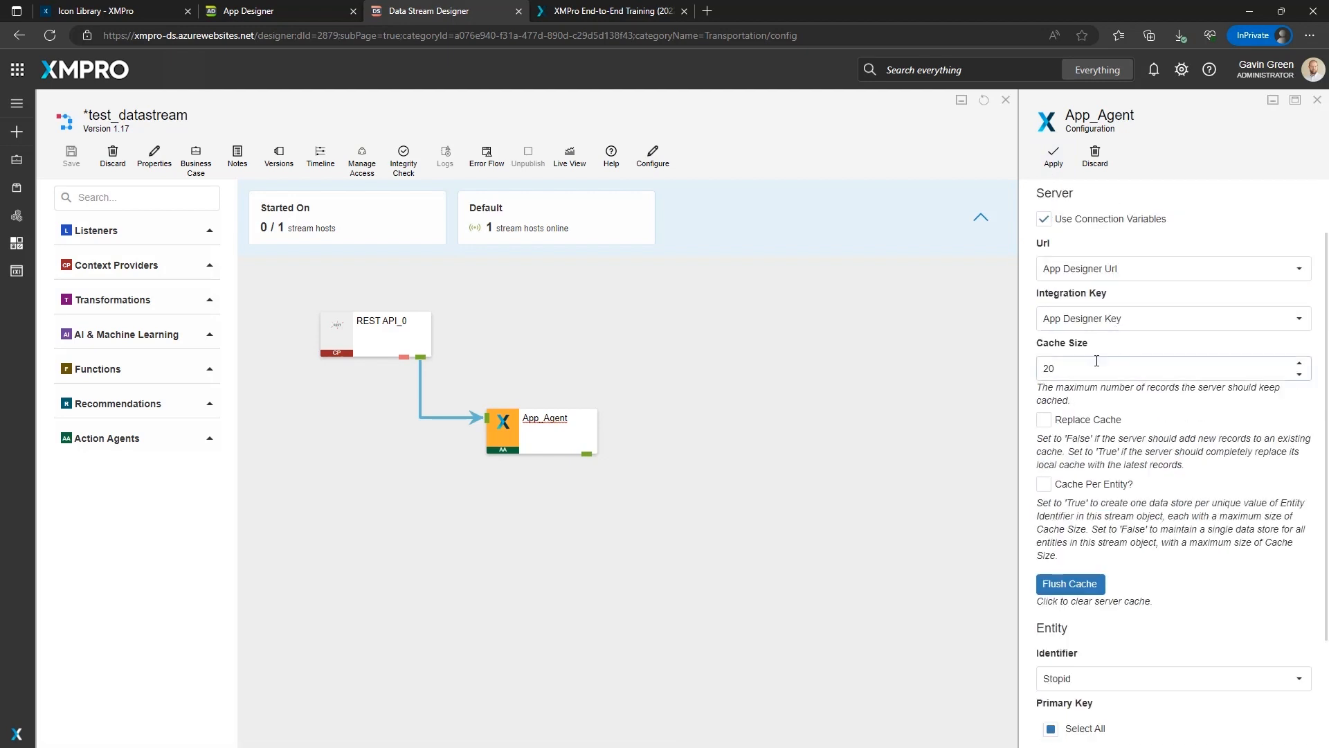
pyautogui.scroll(-5, 1097, 357)
pyautogui.click(1040, 229)
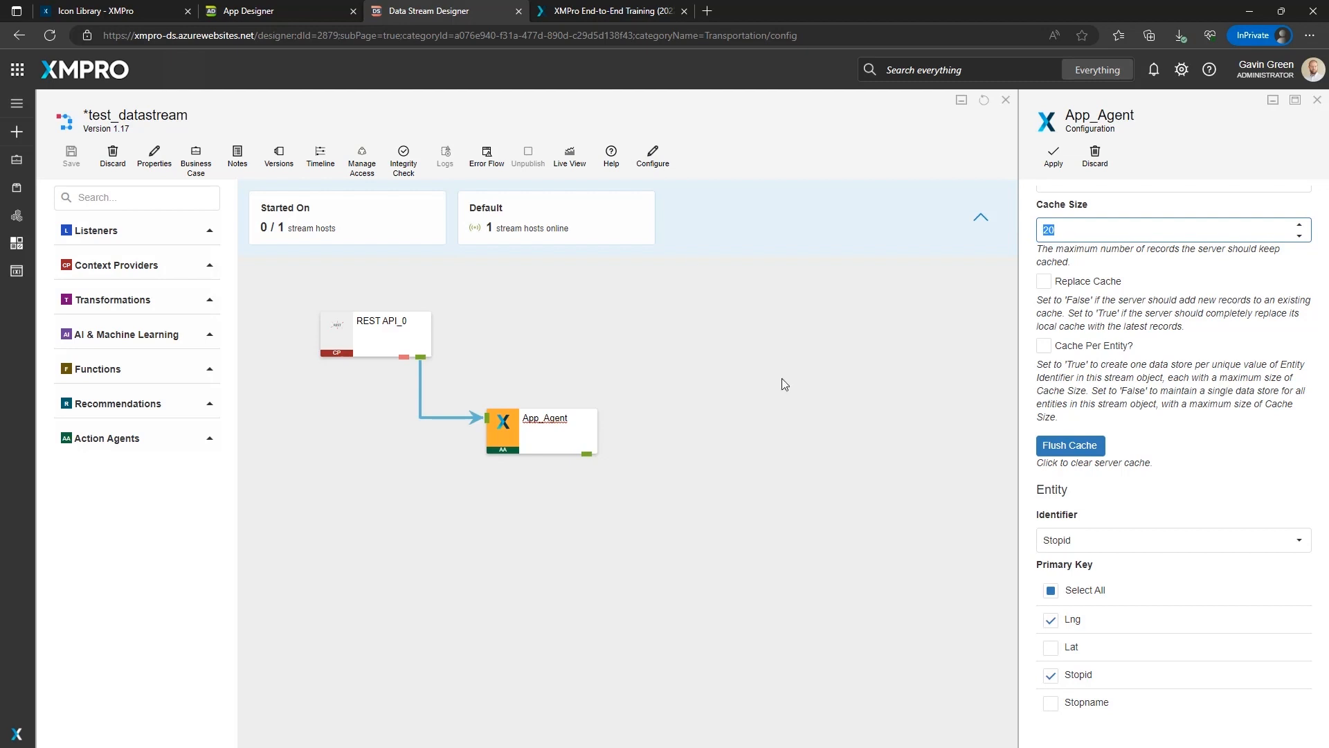
pyautogui.click(246, 12)
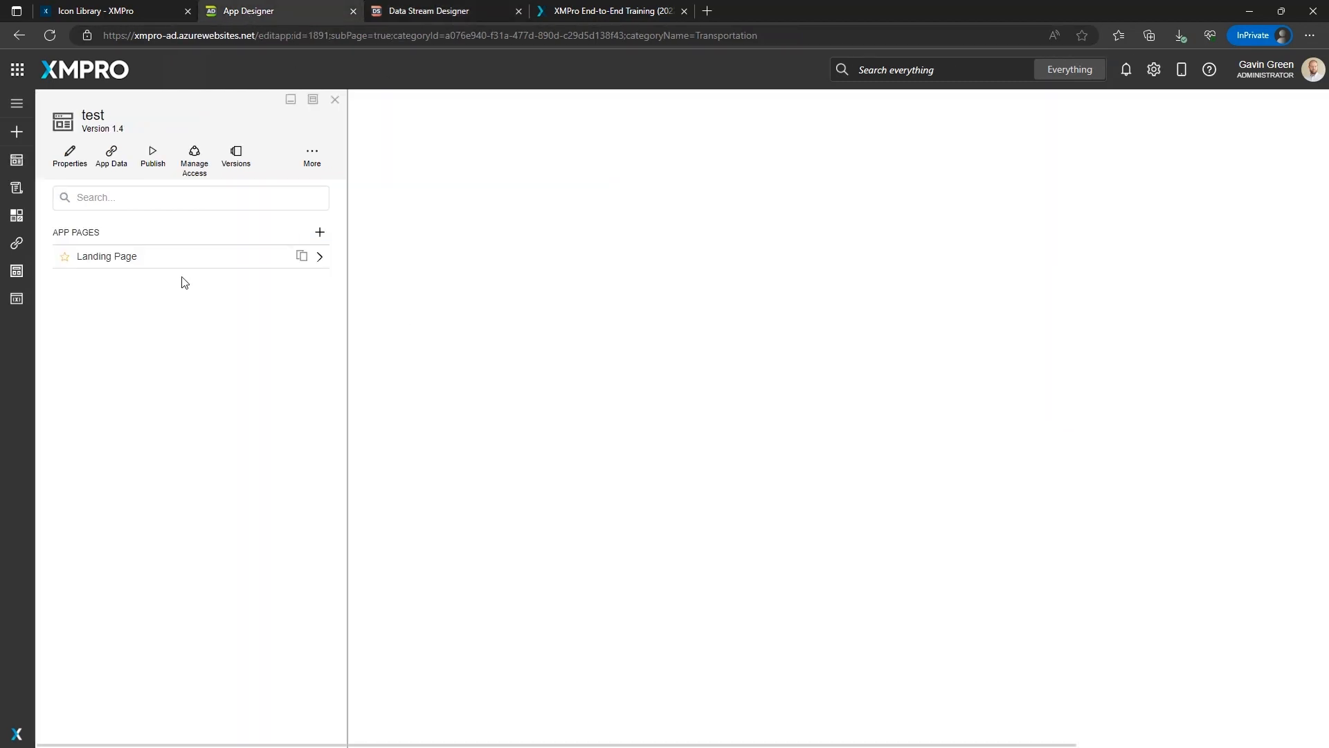
pyautogui.click(184, 260)
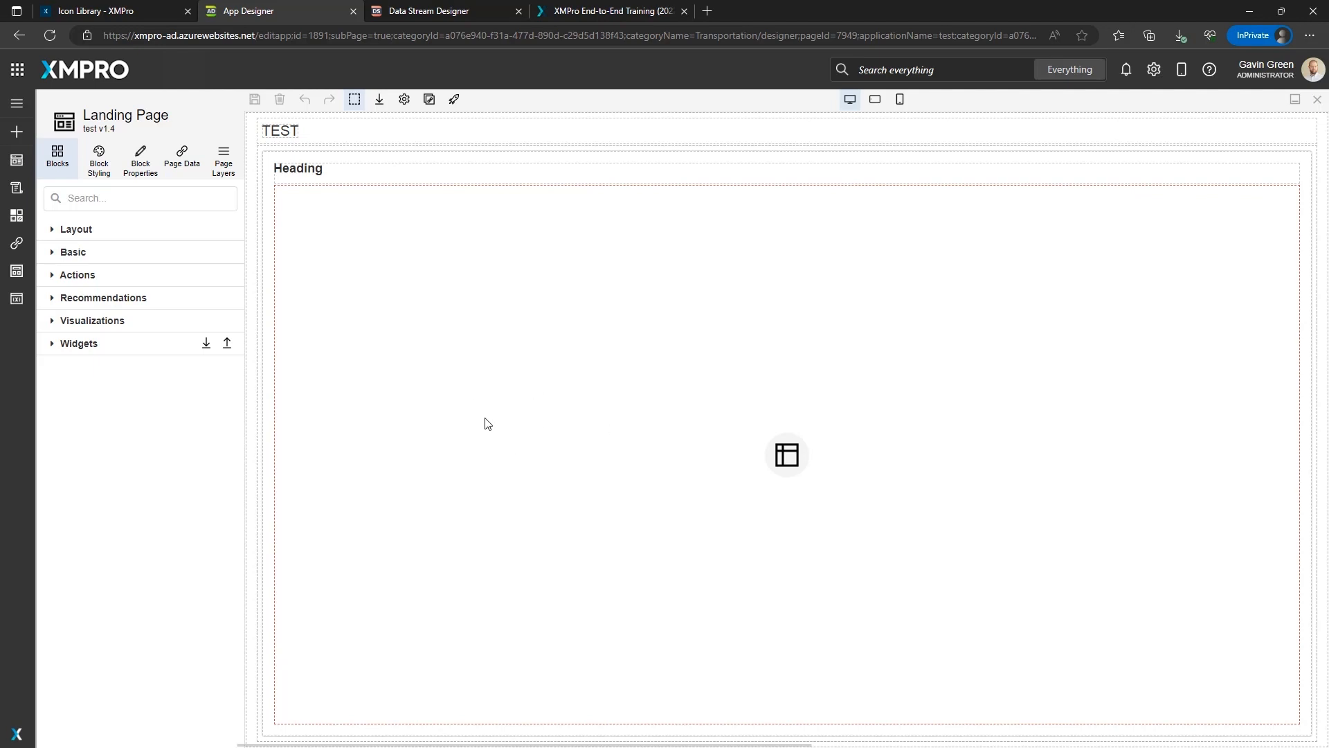
pyautogui.click(438, 14)
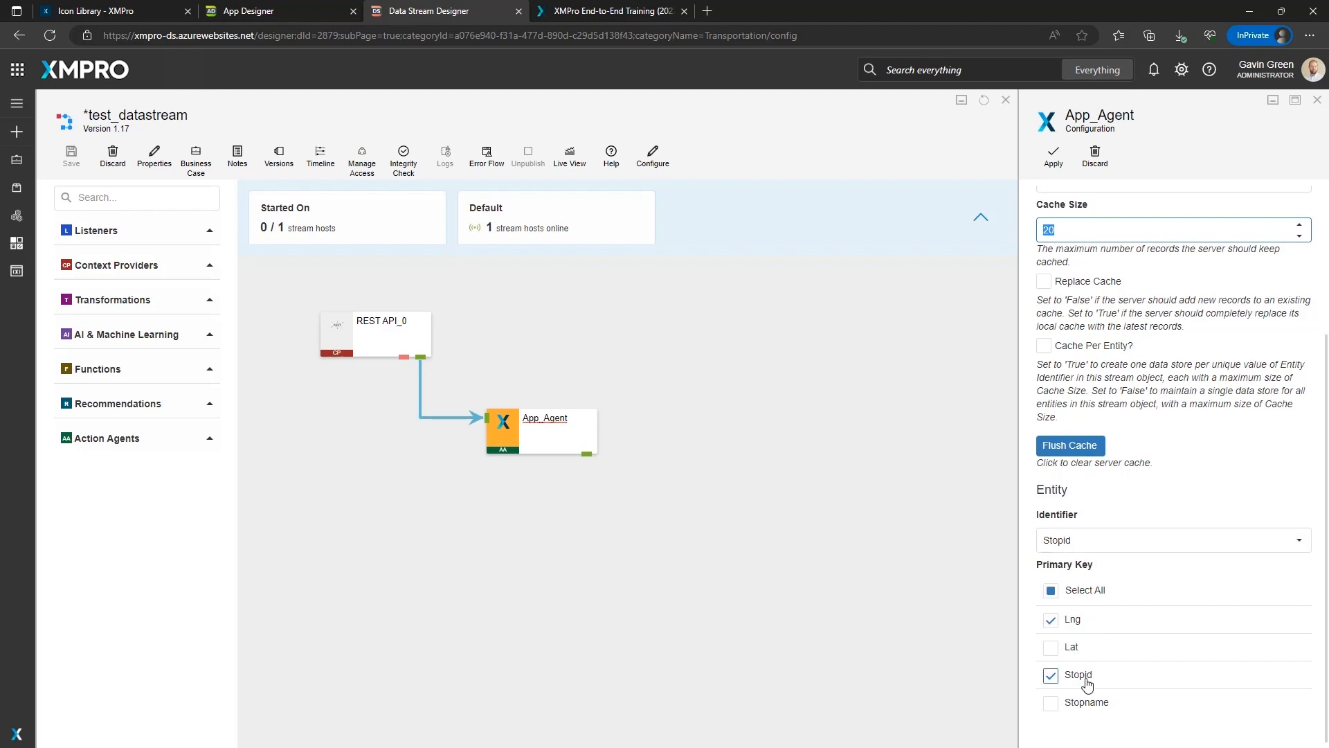
# Enable Cache Per Entity for the App_Agent action agent.
pyautogui.click(1044, 345)
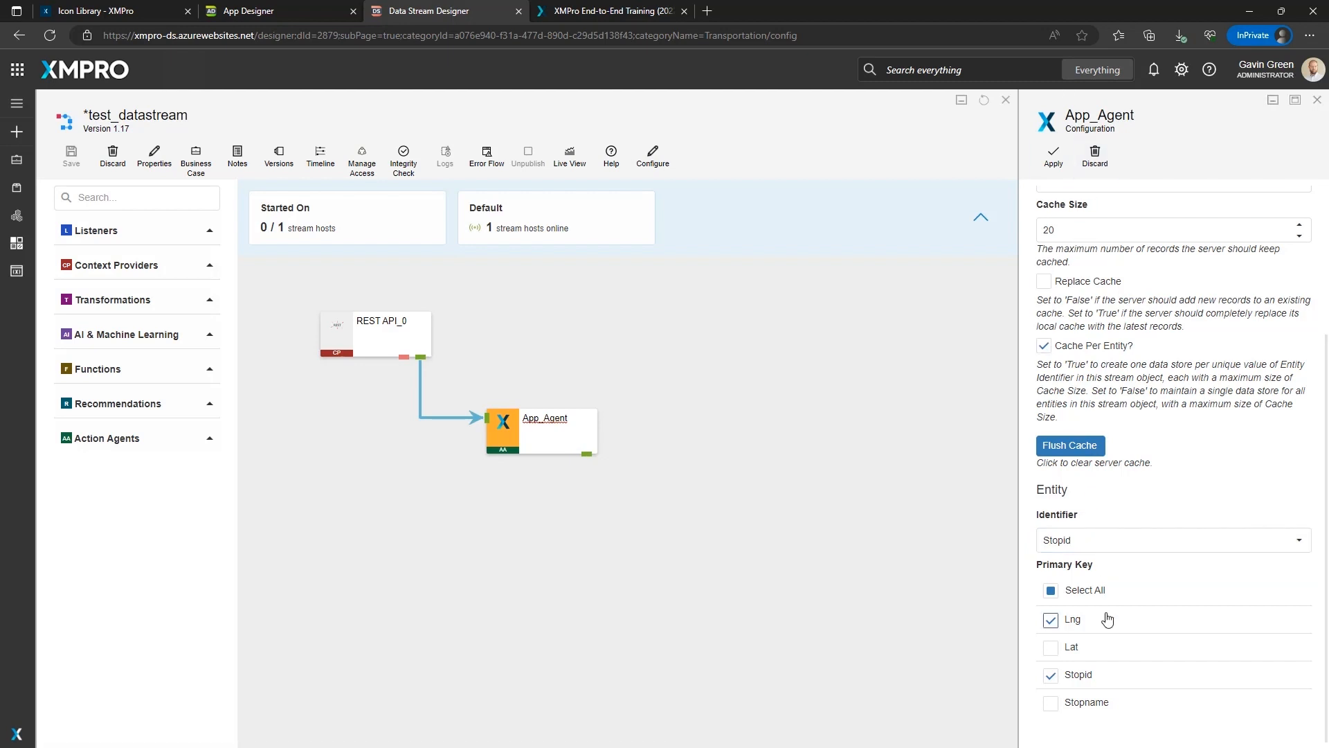
pyautogui.scroll(3, 1107, 618)
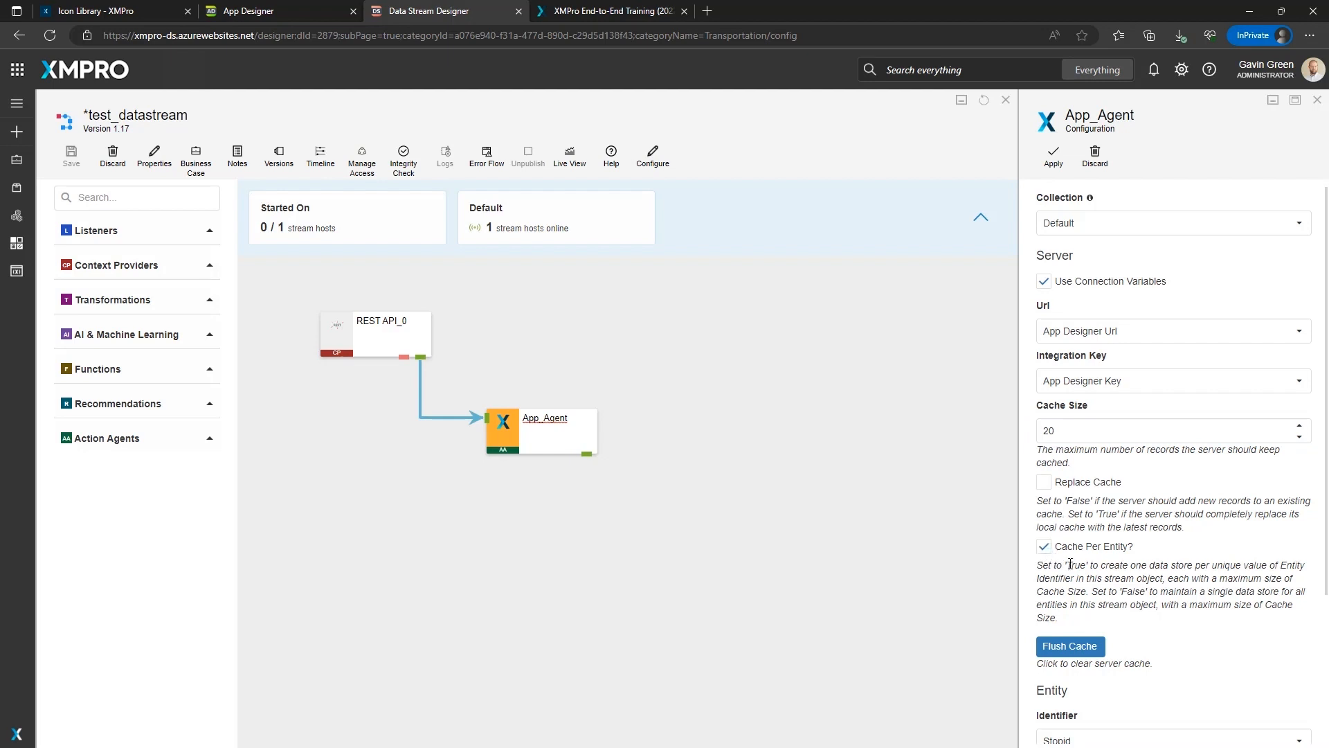
pyautogui.click(579, 311)
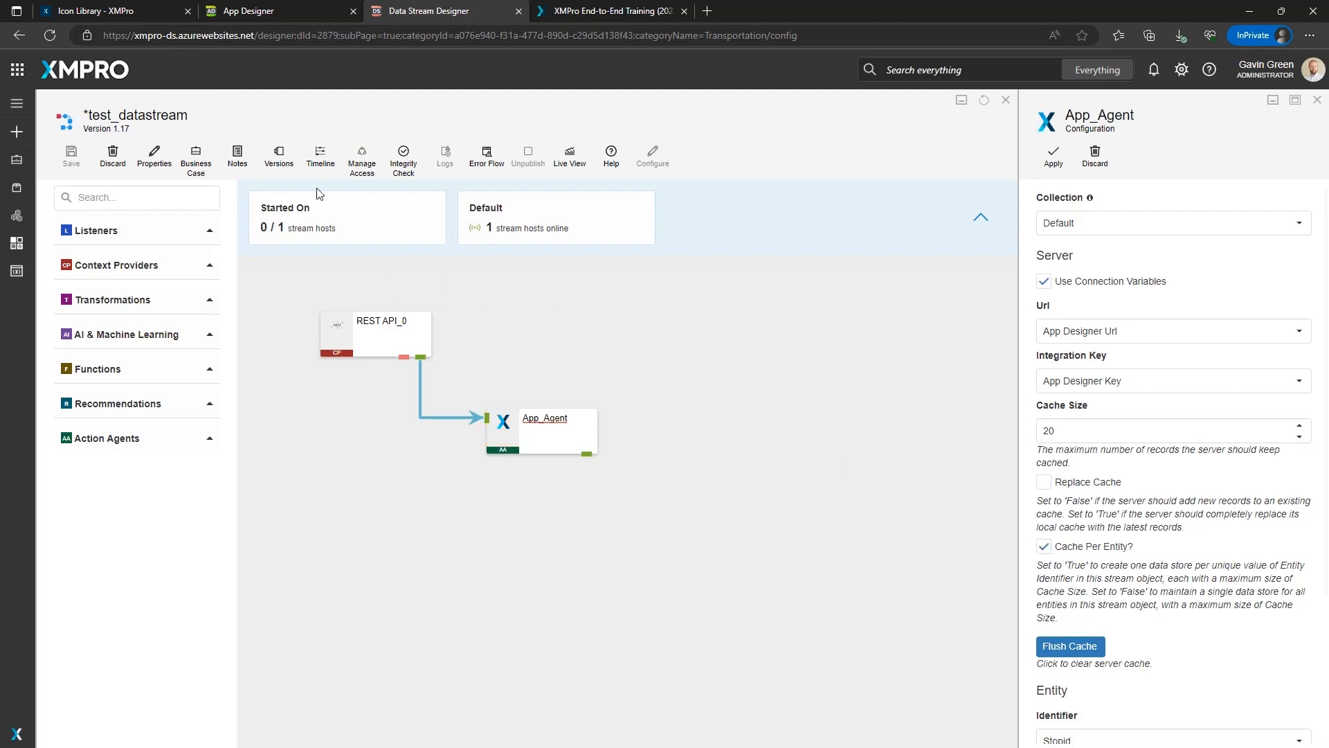
# Close the data stream designer without saving its changes.
pyautogui.click(569, 166)
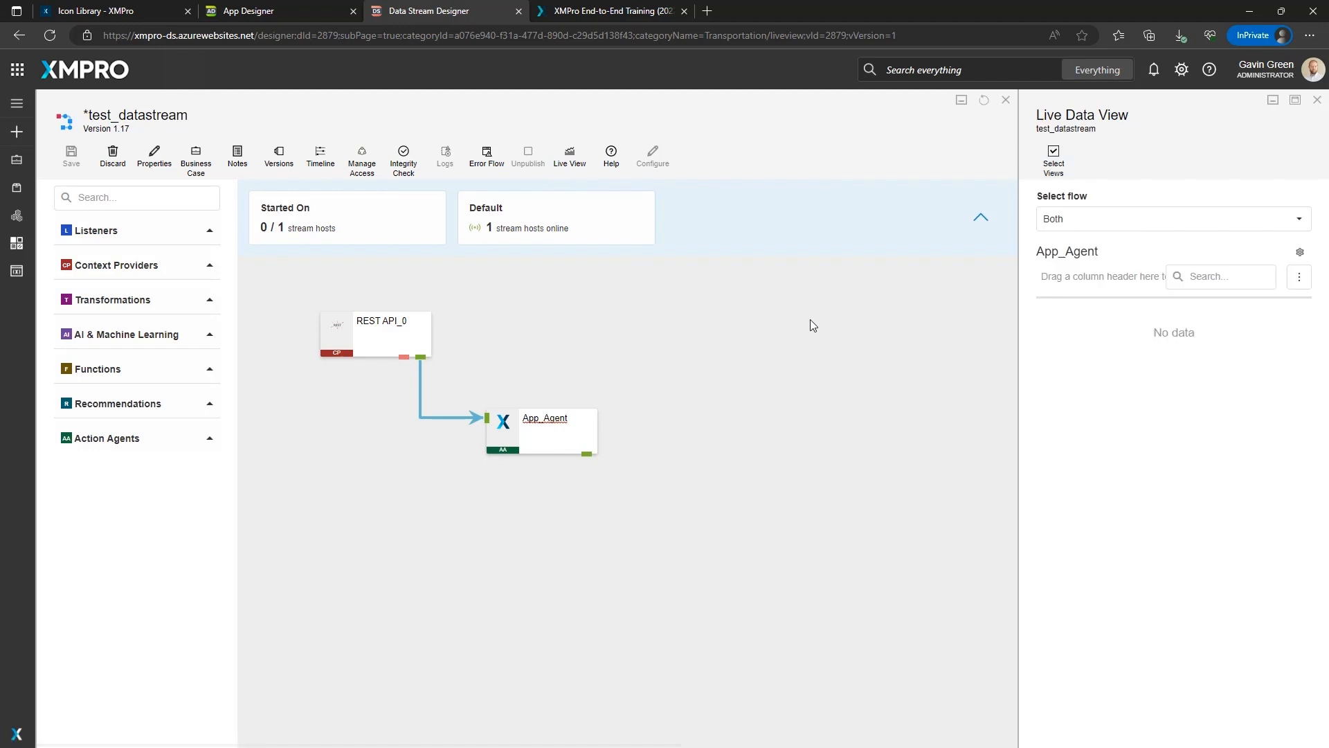
pyautogui.click(1006, 100)
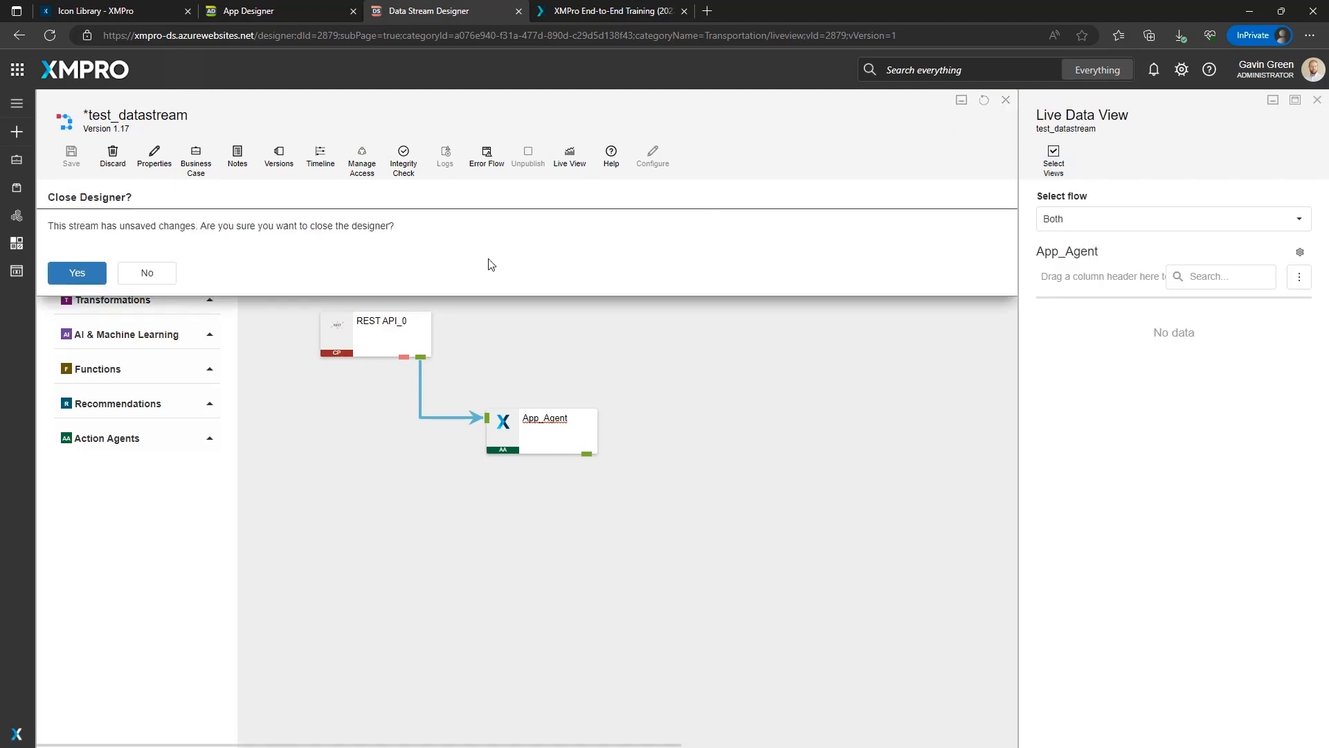
pyautogui.click(74, 273)
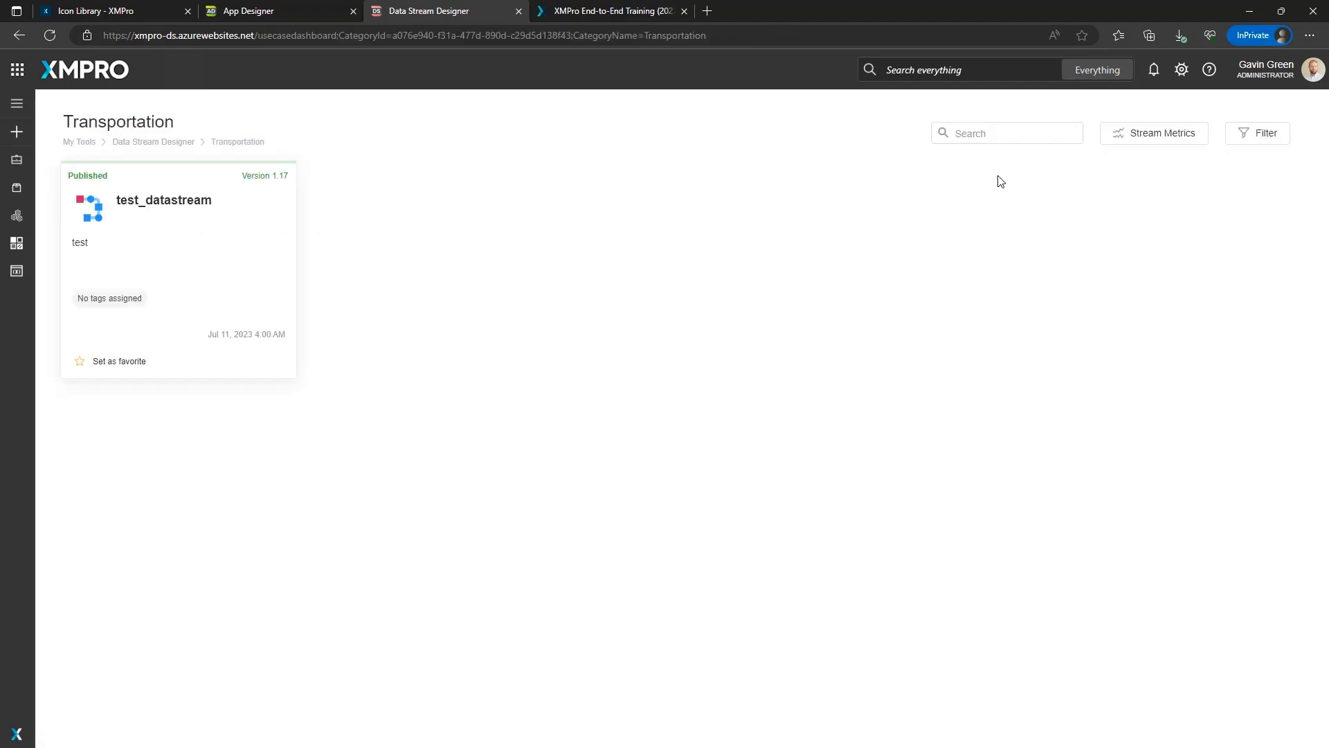
# Reopen test_datastream and open its Live Data View.
pyautogui.click(172, 271)
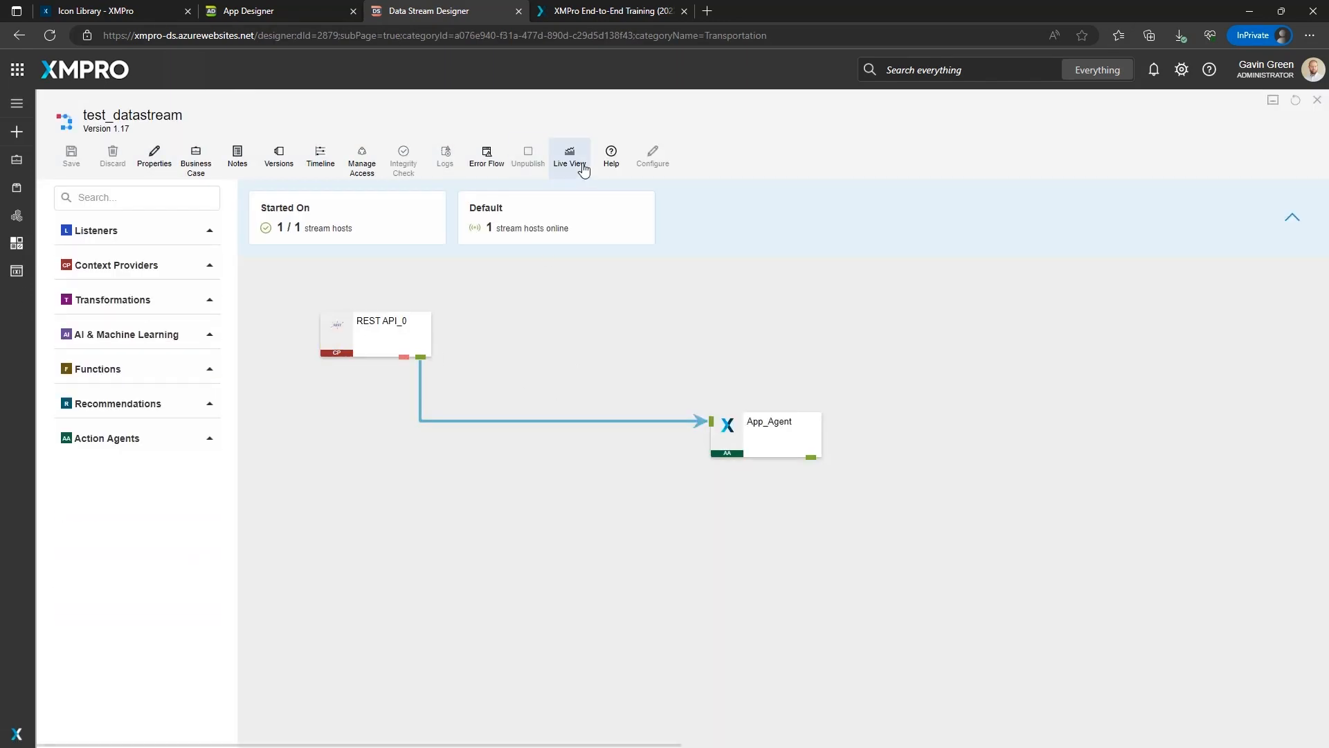
pyautogui.click(584, 169)
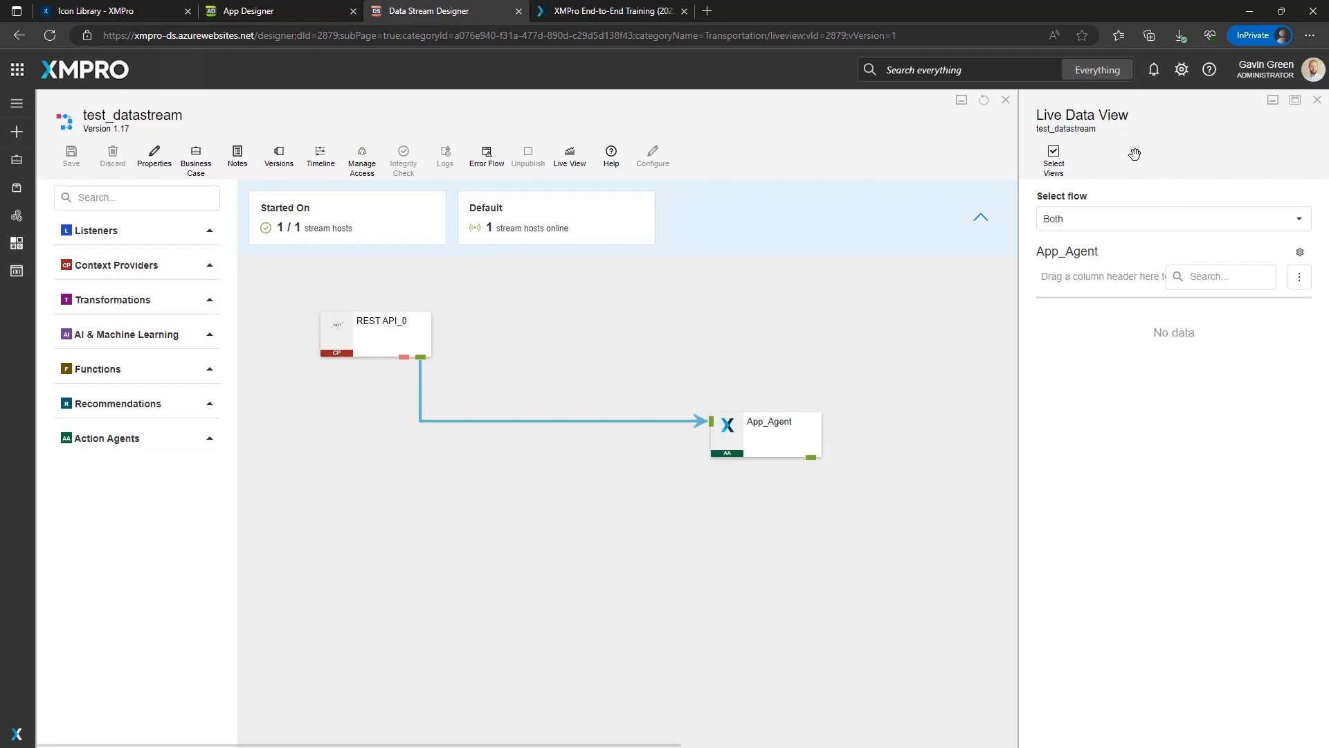
pyautogui.click(273, 10)
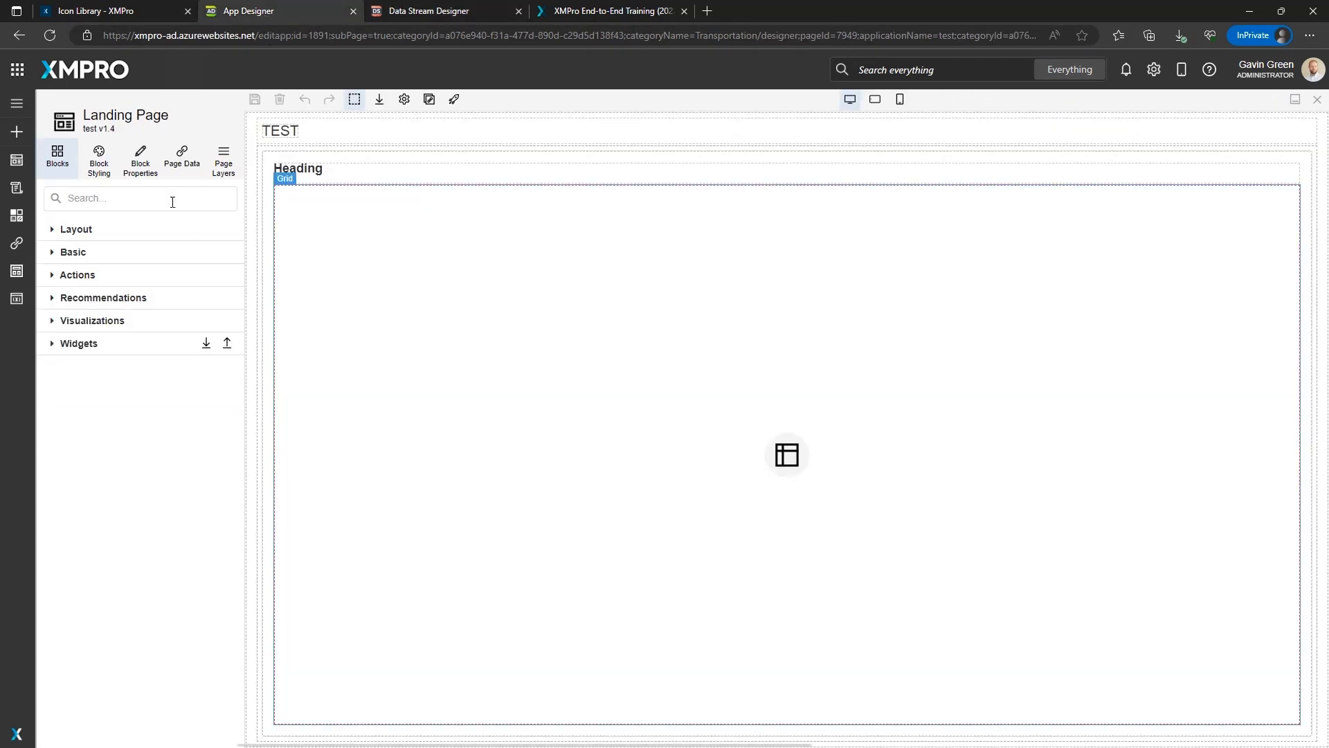
pyautogui.click(175, 160)
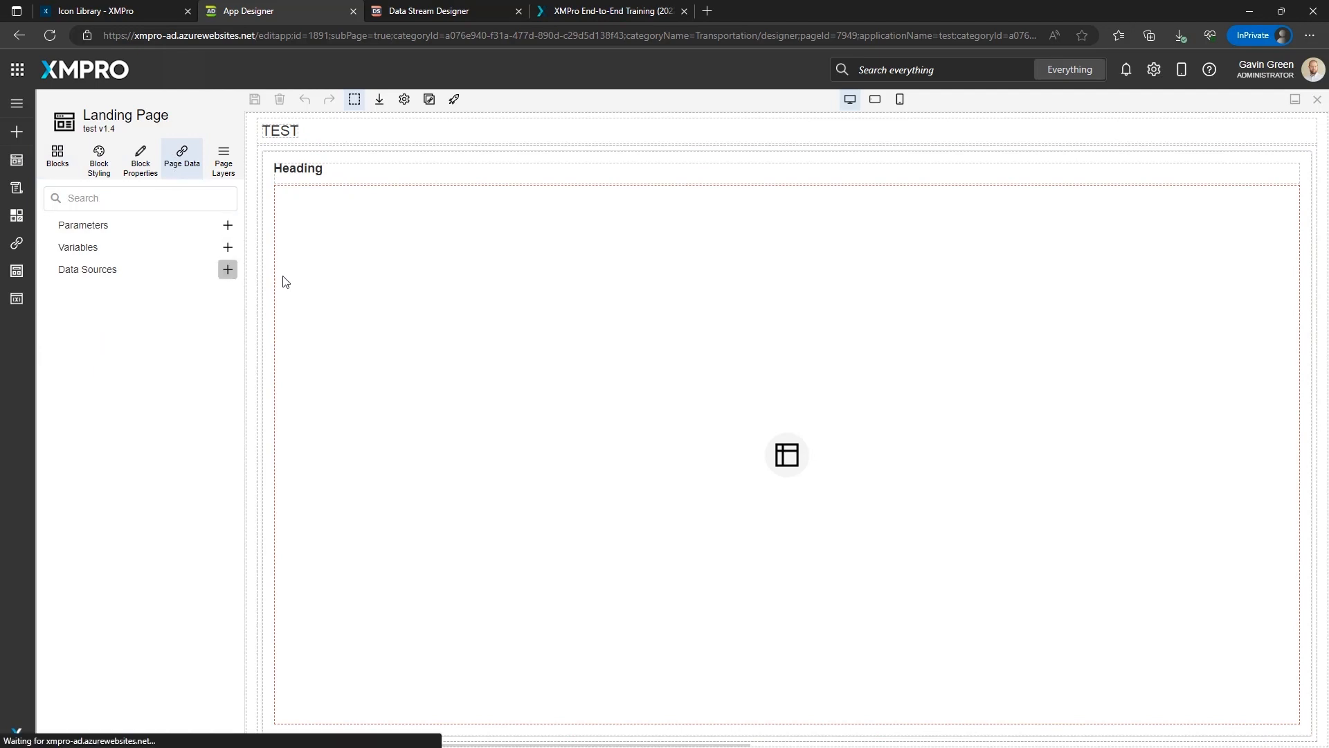
pyautogui.click(1148, 224)
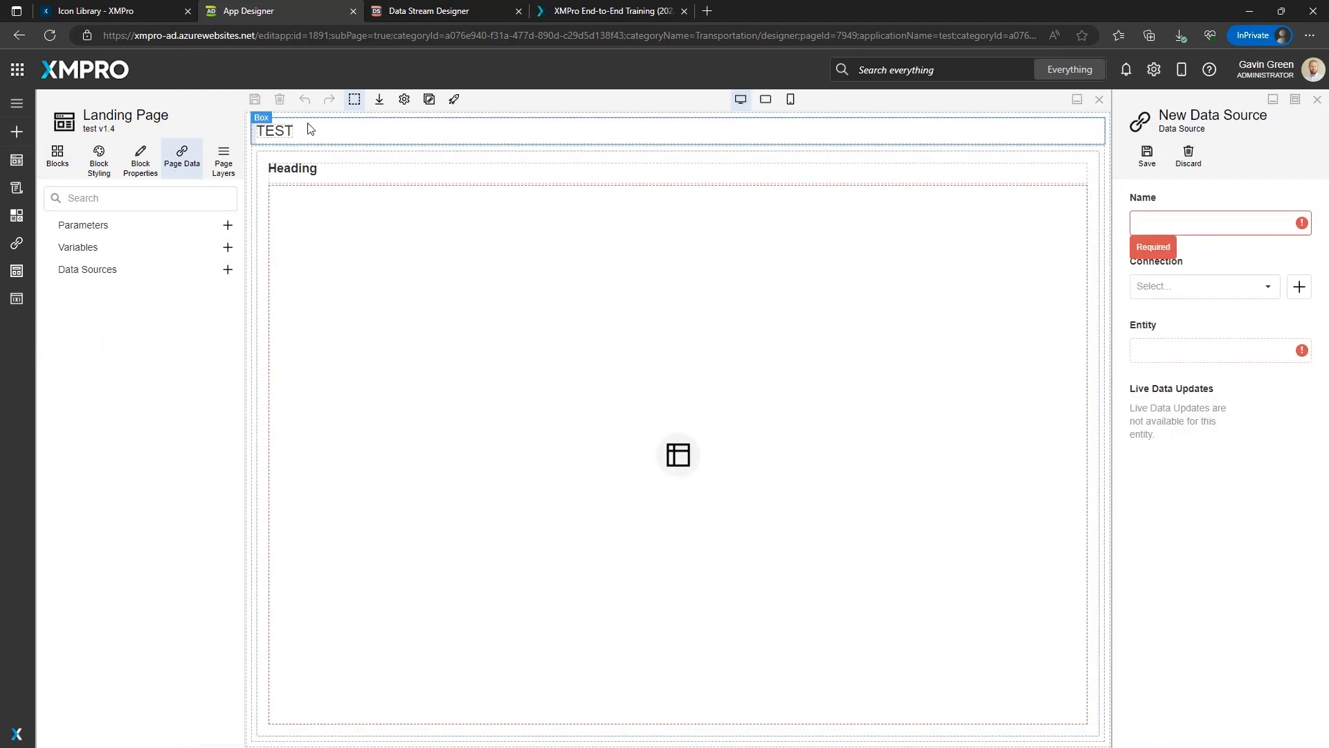
pyautogui.moveTo(309, 127); pyautogui.dragTo(620, 147)
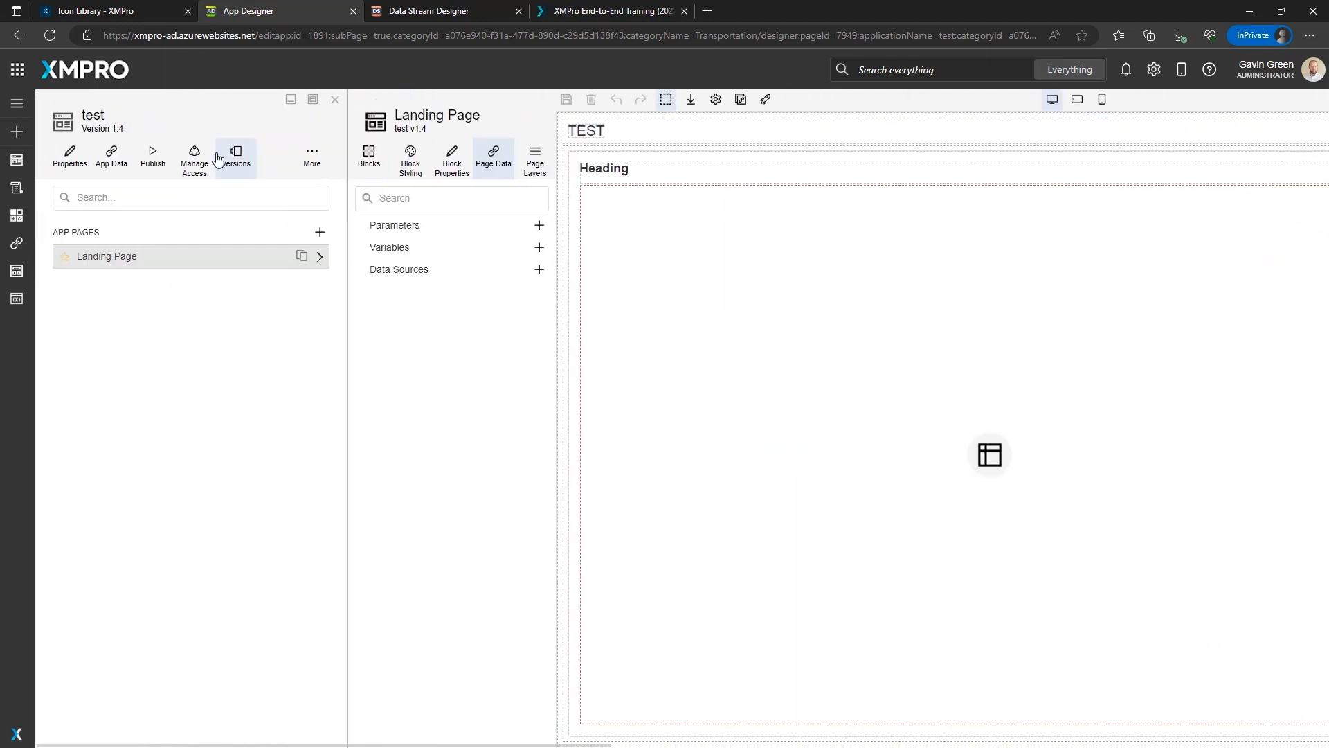
pyautogui.click(194, 159)
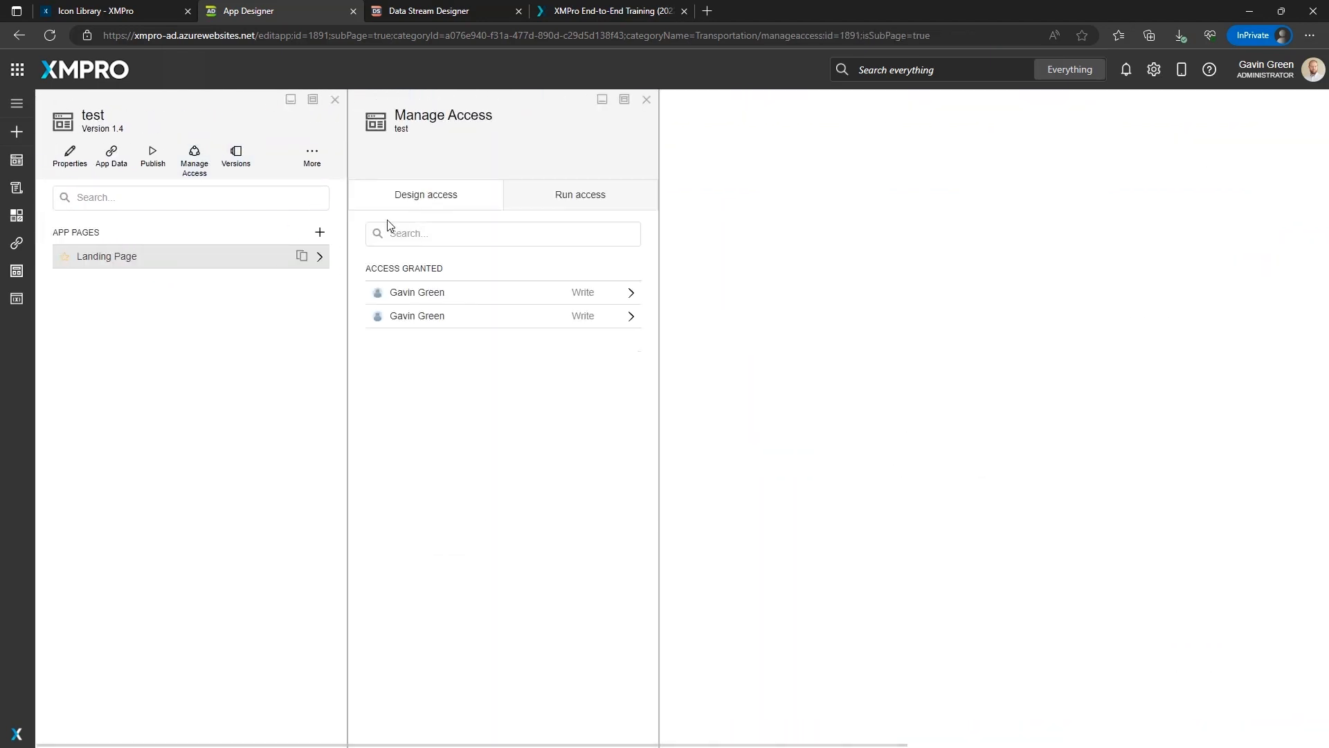
pyautogui.click(646, 99)
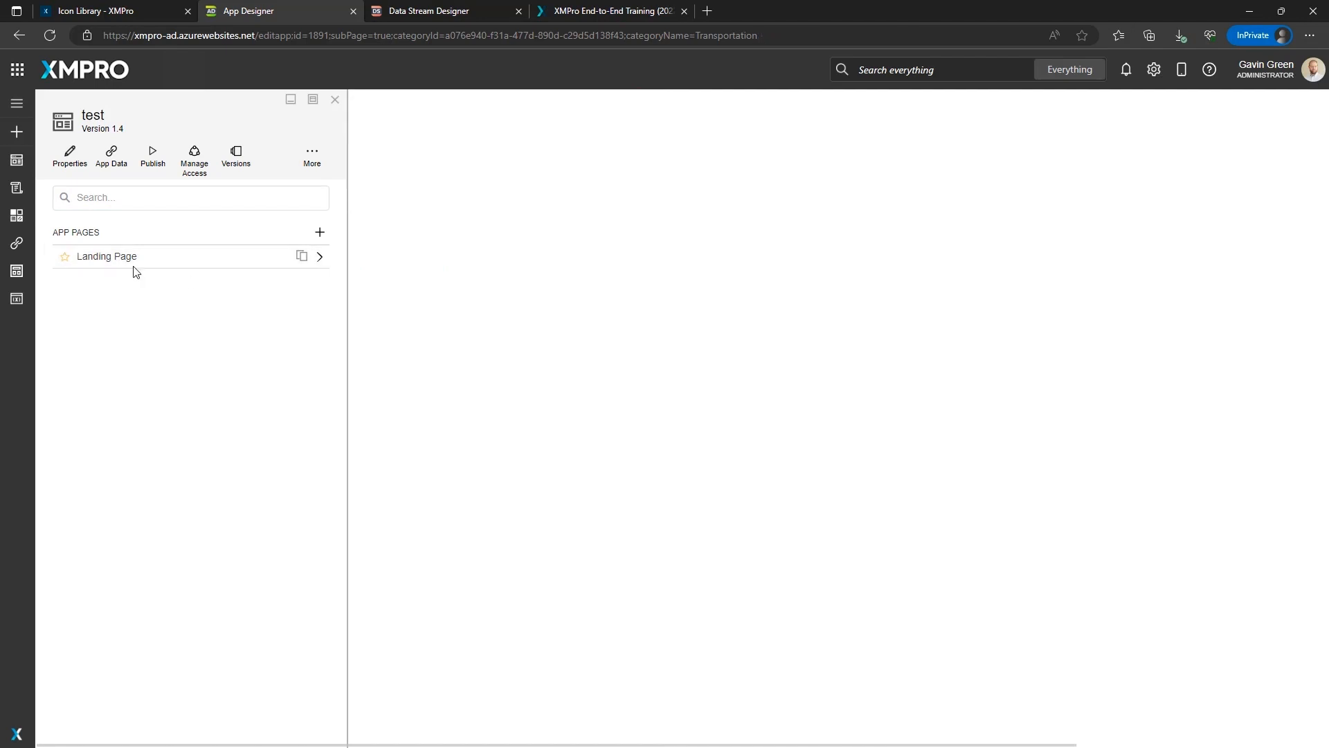
# Add a Landing Page data source named Live Data using the Data Streams Connector connection.
pyautogui.click(135, 266)
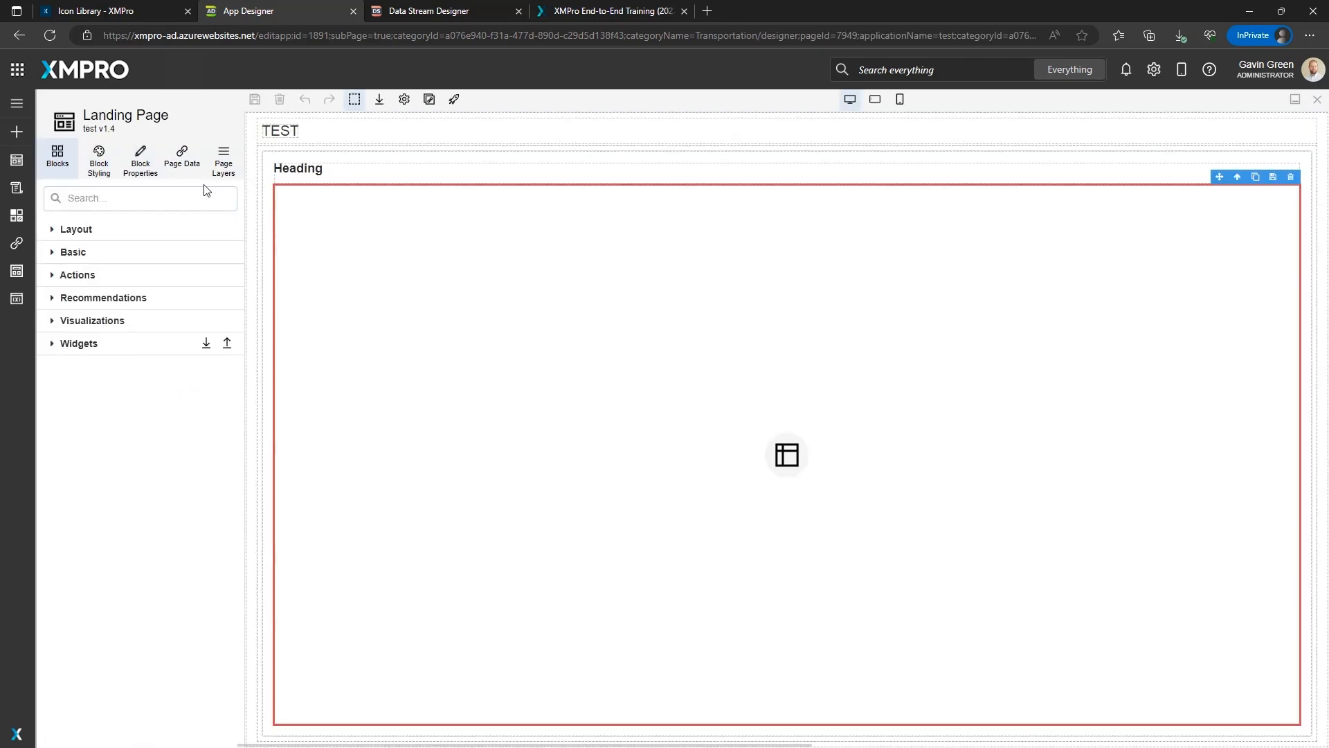
pyautogui.click(182, 156)
pyautogui.click(228, 269)
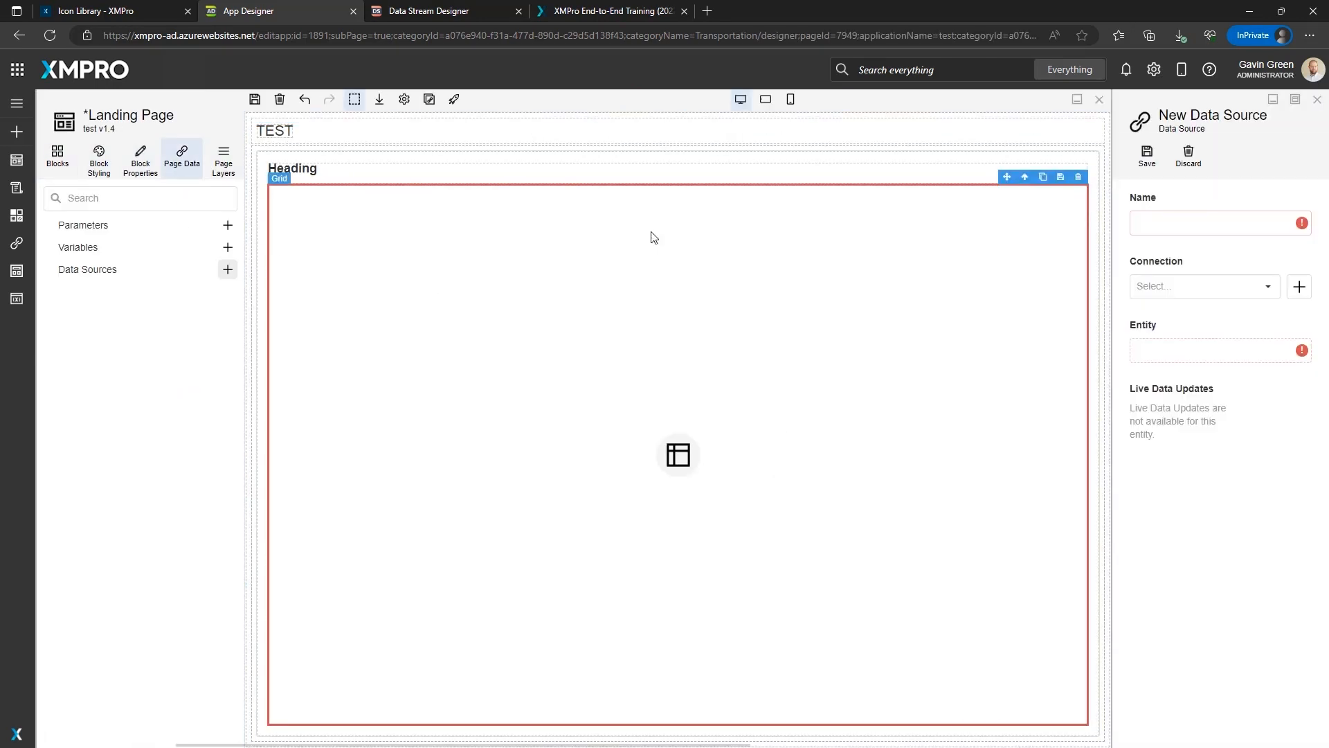
pyautogui.click(1190, 225)
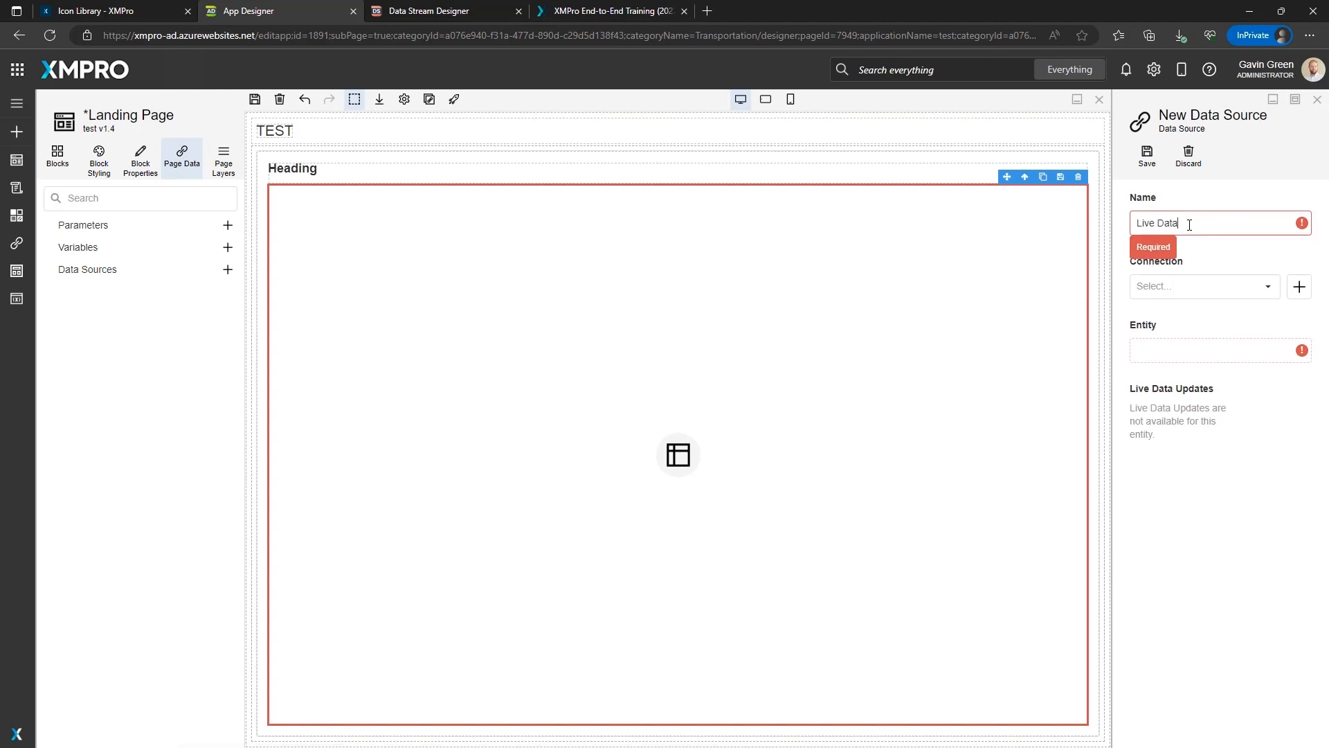
pyautogui.click(1186, 287)
pyautogui.click(1185, 309)
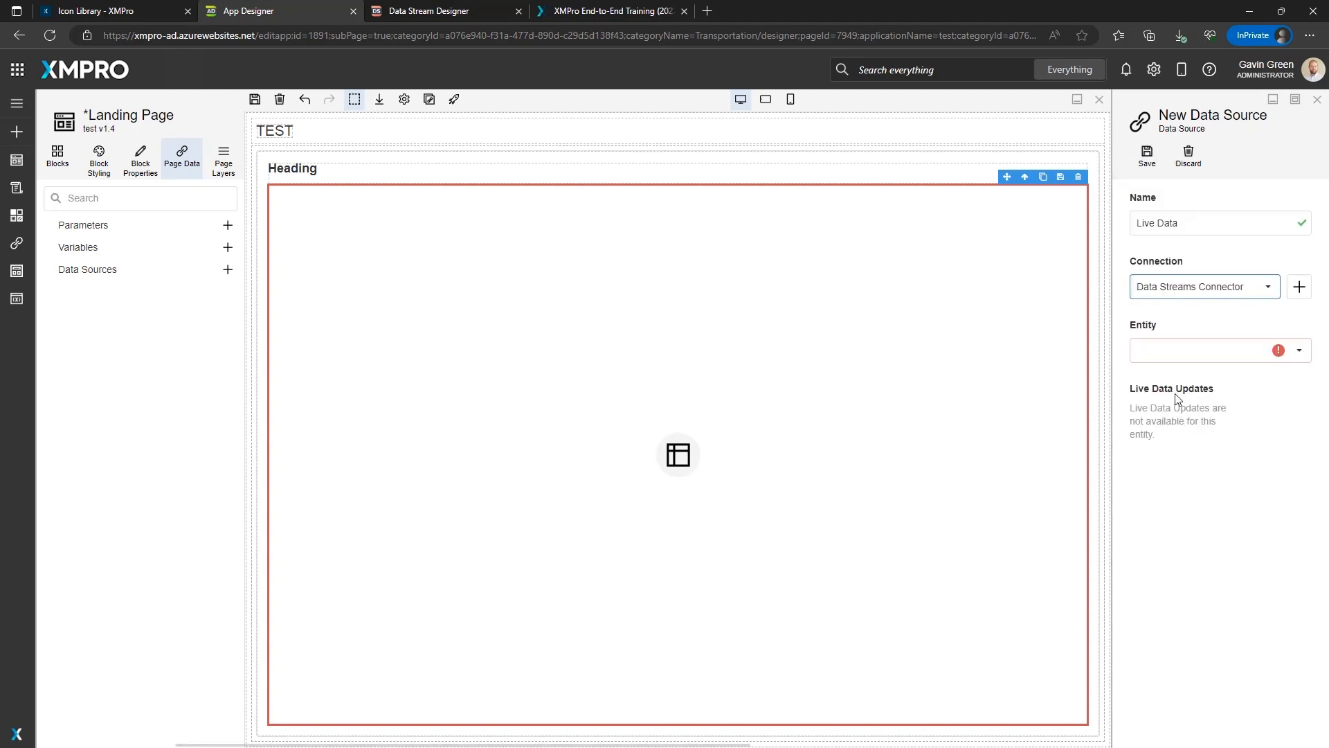
# Set the Live Data source's entity to App_Agent under Transportation > test_datastream, enable Live Data Updates, and save it.
pyautogui.click(1203, 350)
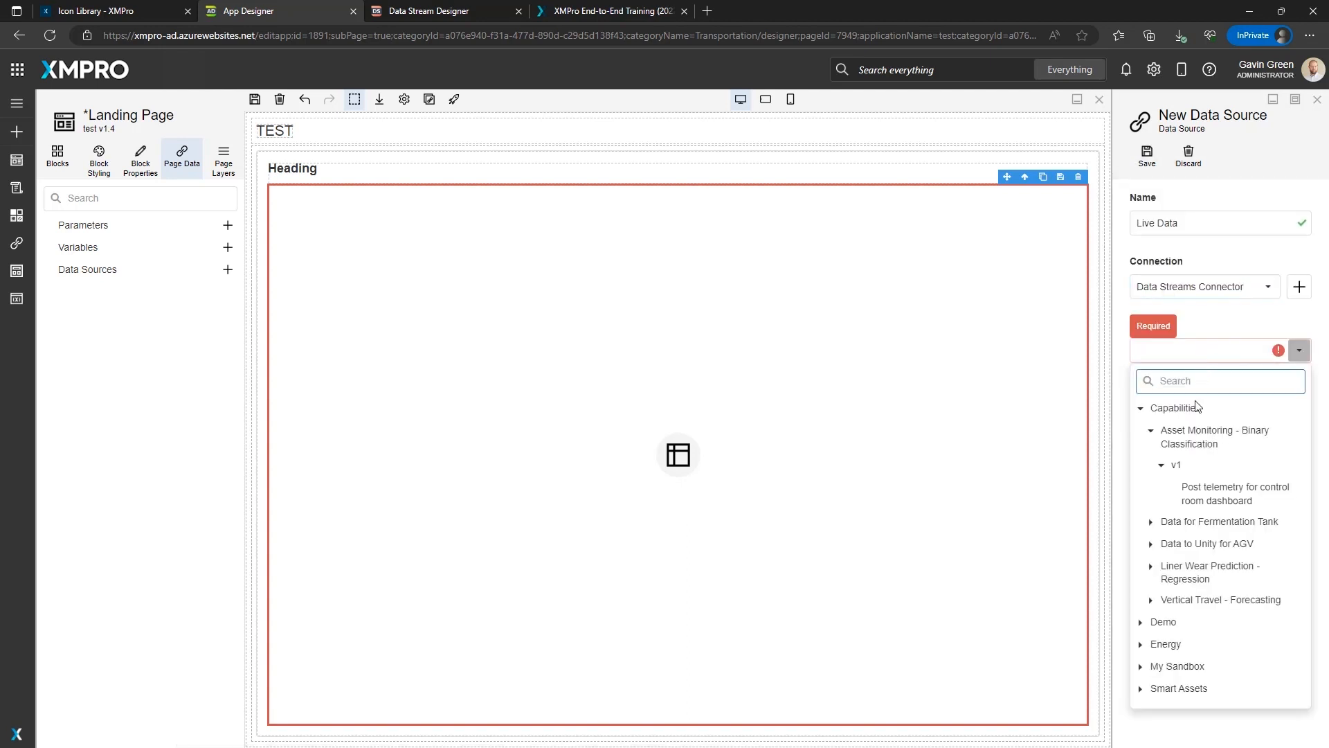
pyautogui.click(1140, 409)
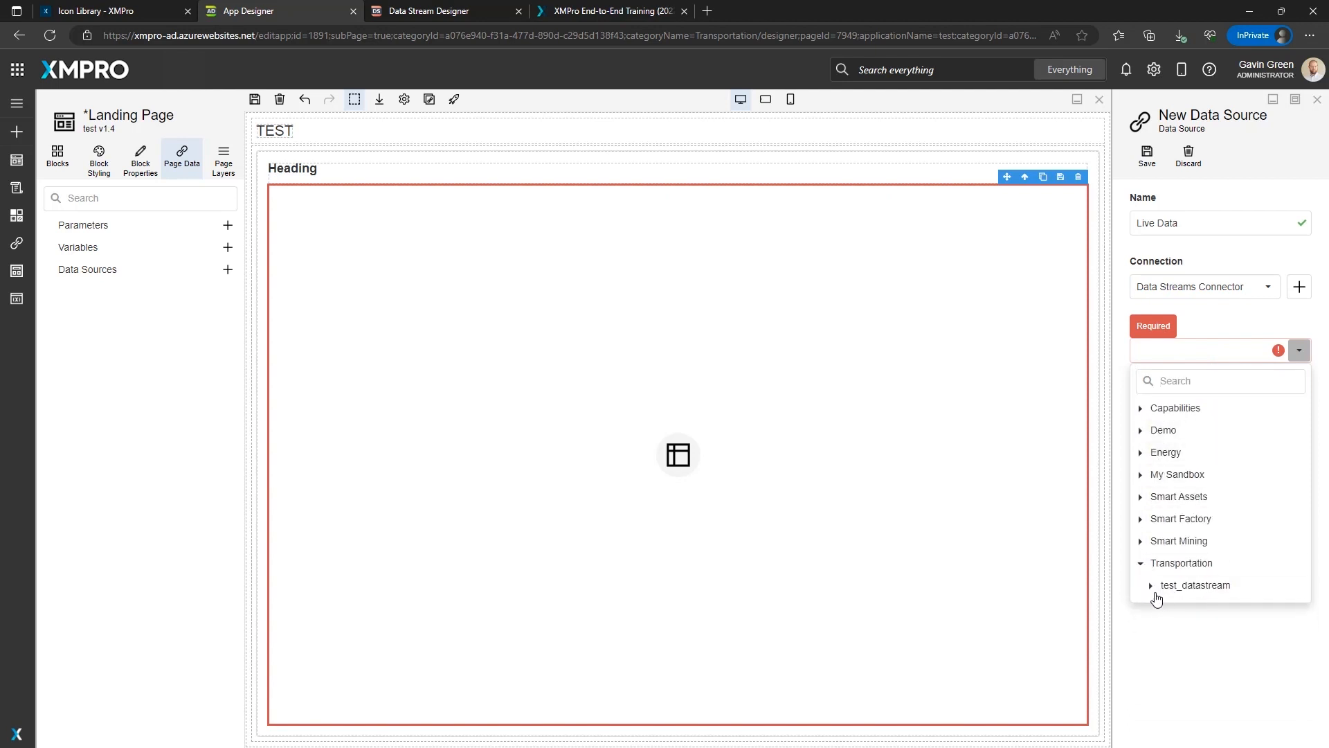
pyautogui.click(1156, 588)
pyautogui.click(1178, 612)
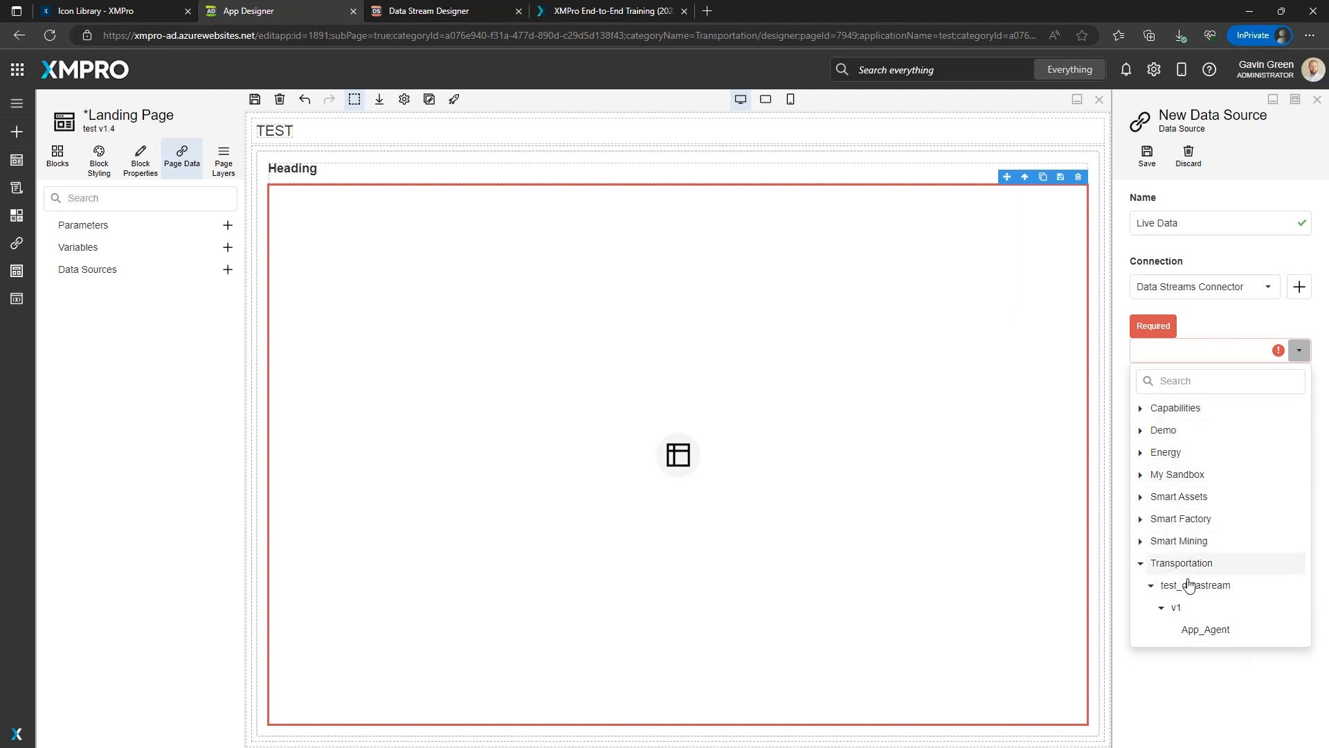
pyautogui.click(1204, 630)
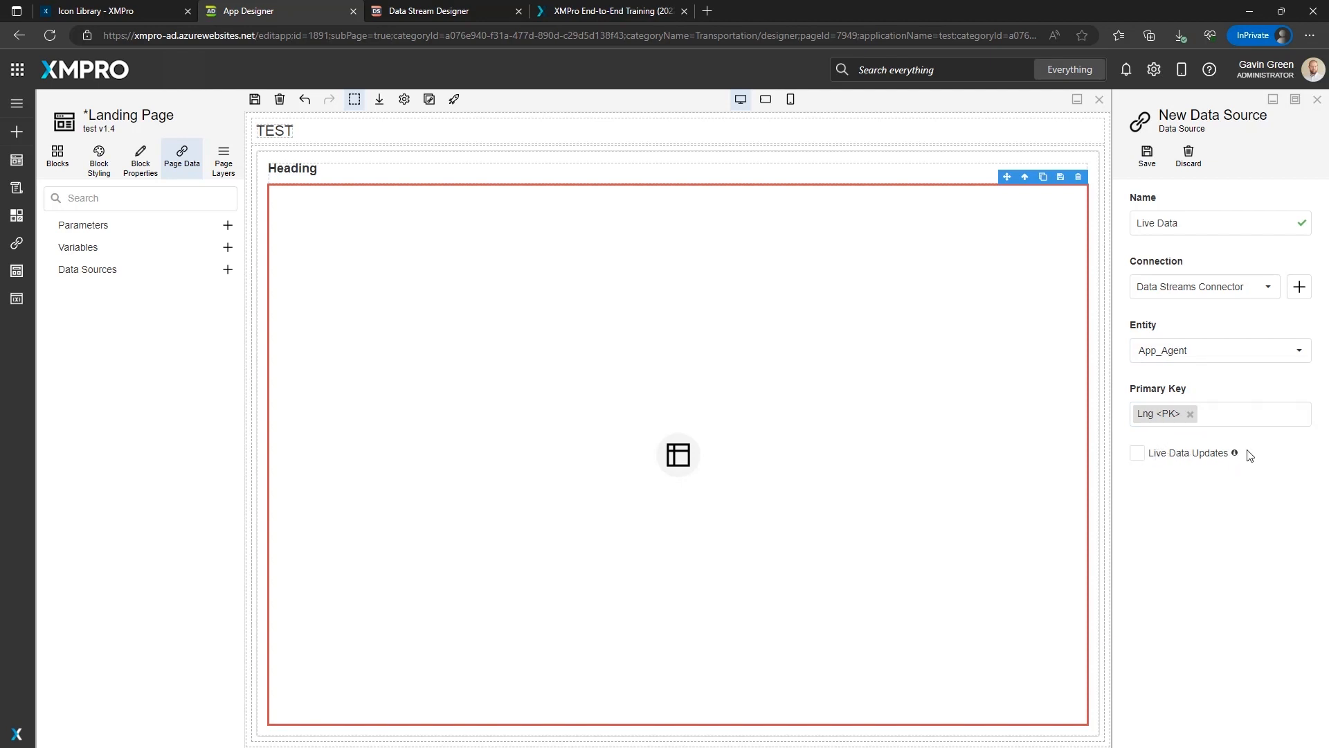
pyautogui.click(1136, 454)
pyautogui.click(1146, 156)
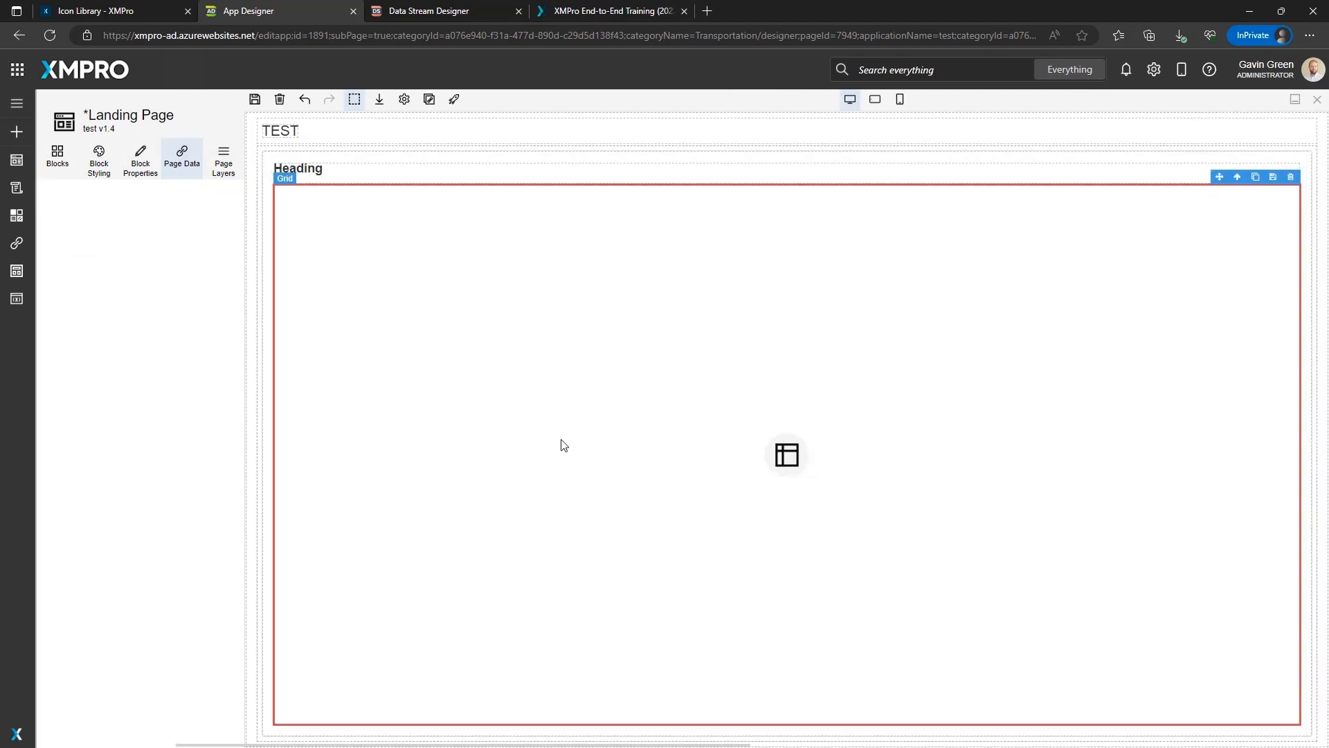
# Bind the grid block's data source to Live Data and save the Landing Page.
pyautogui.click(140, 159)
pyautogui.click(111, 261)
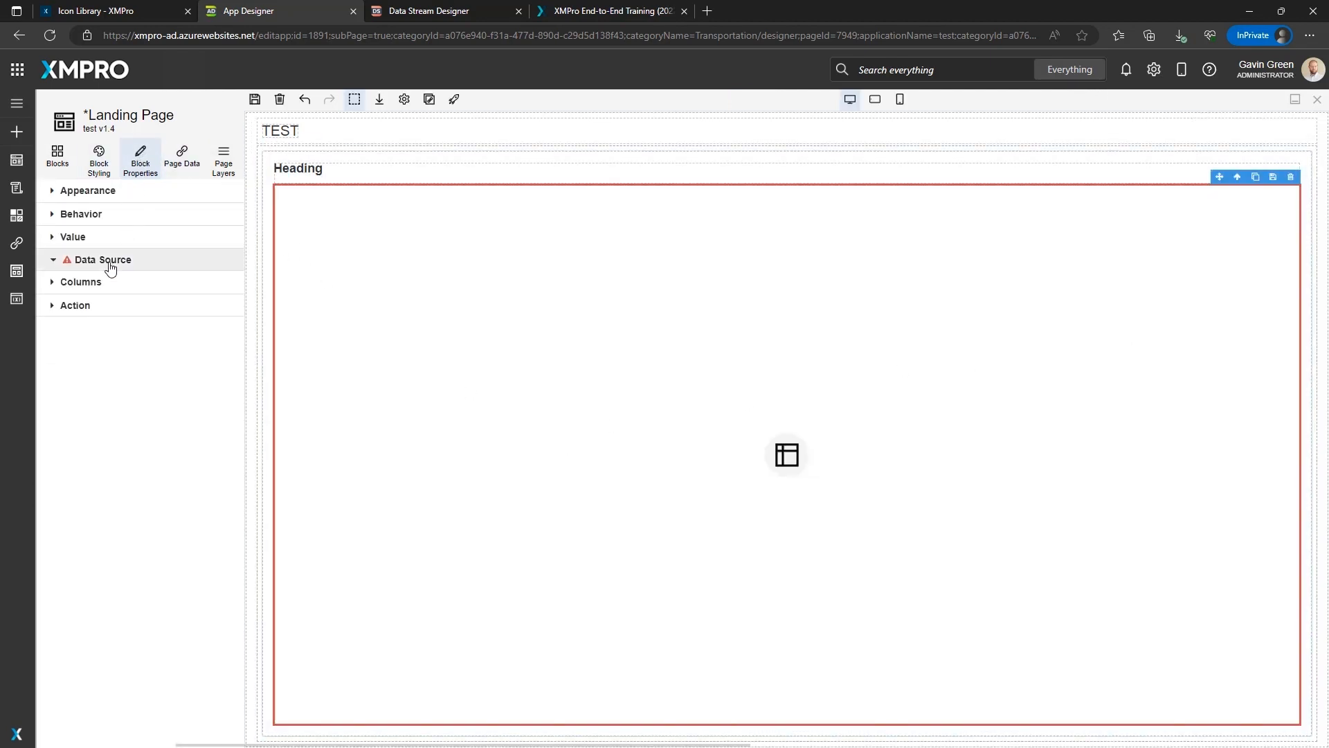
pyautogui.click(118, 312)
pyautogui.write('Live Data')
pyautogui.press('Return')
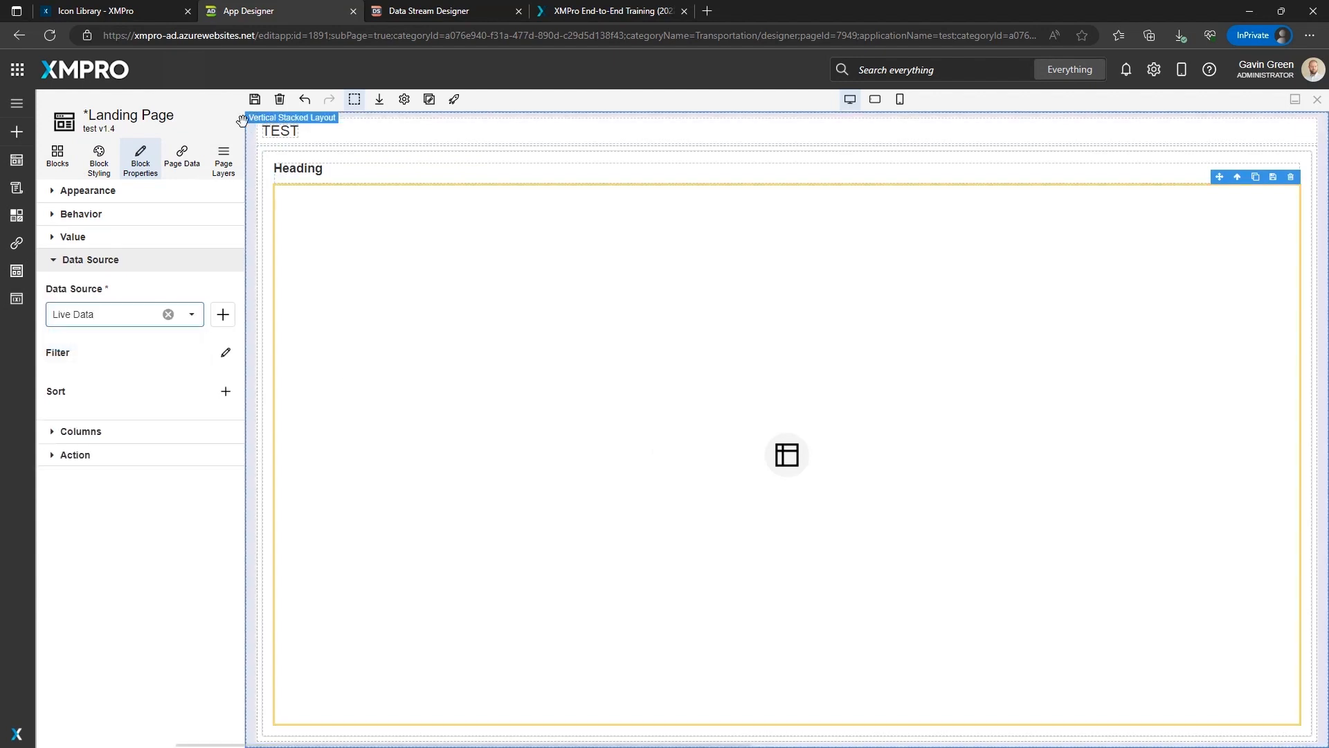
pyautogui.click(255, 99)
# Review the Live Data source settings alongside the Live Data View of test_datastream.
pyautogui.click(179, 161)
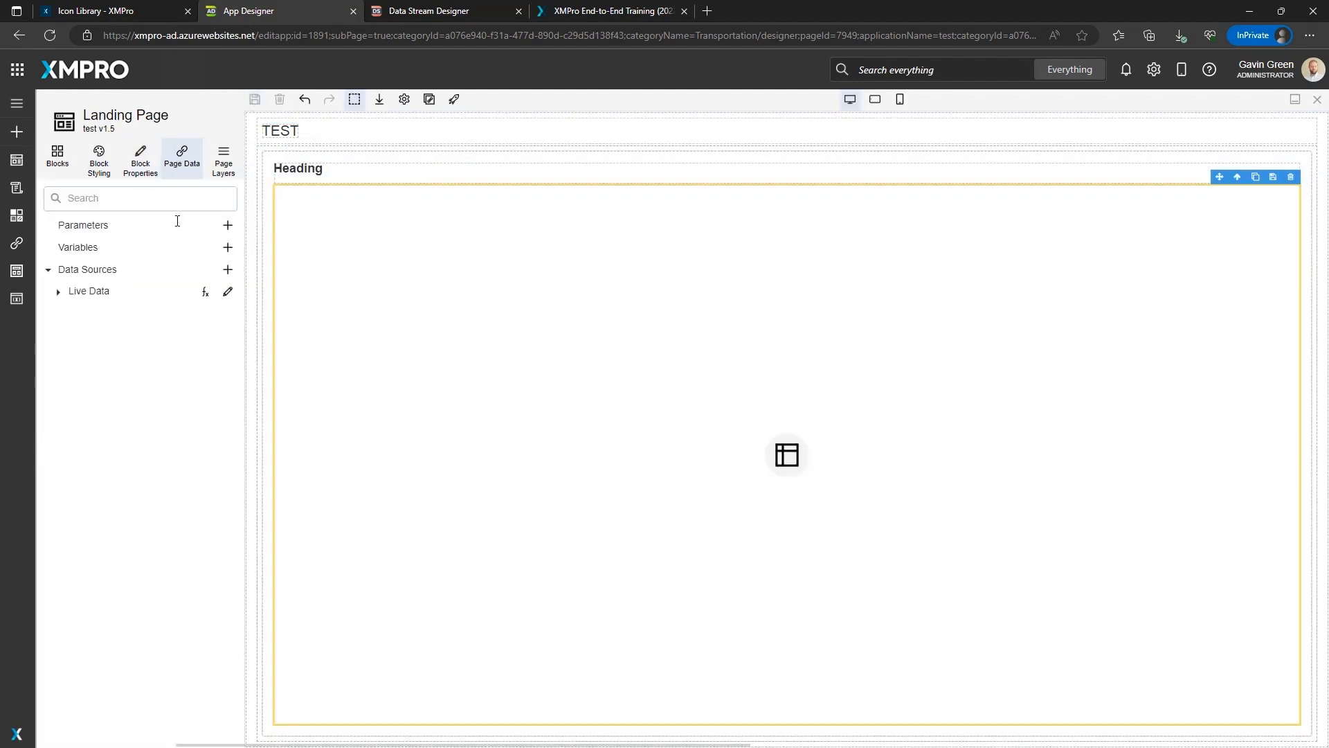
pyautogui.click(227, 291)
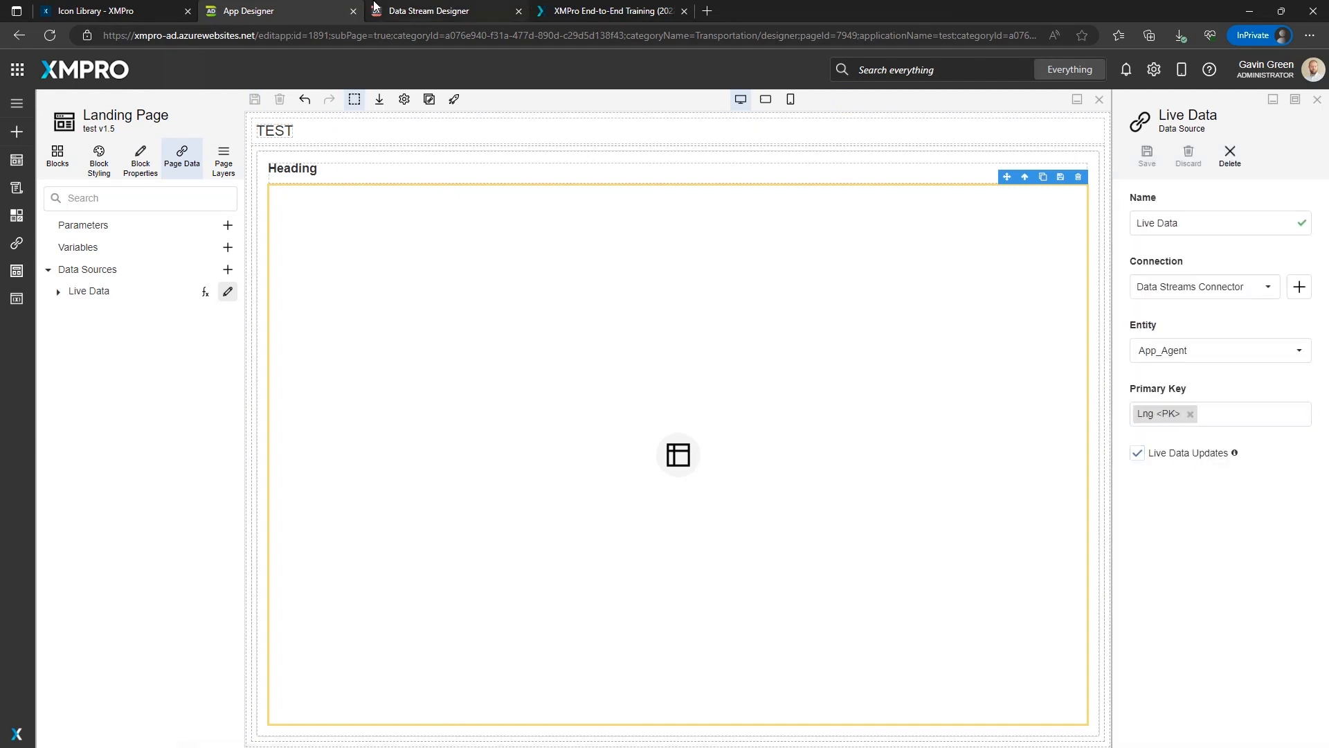
pyautogui.click(403, 10)
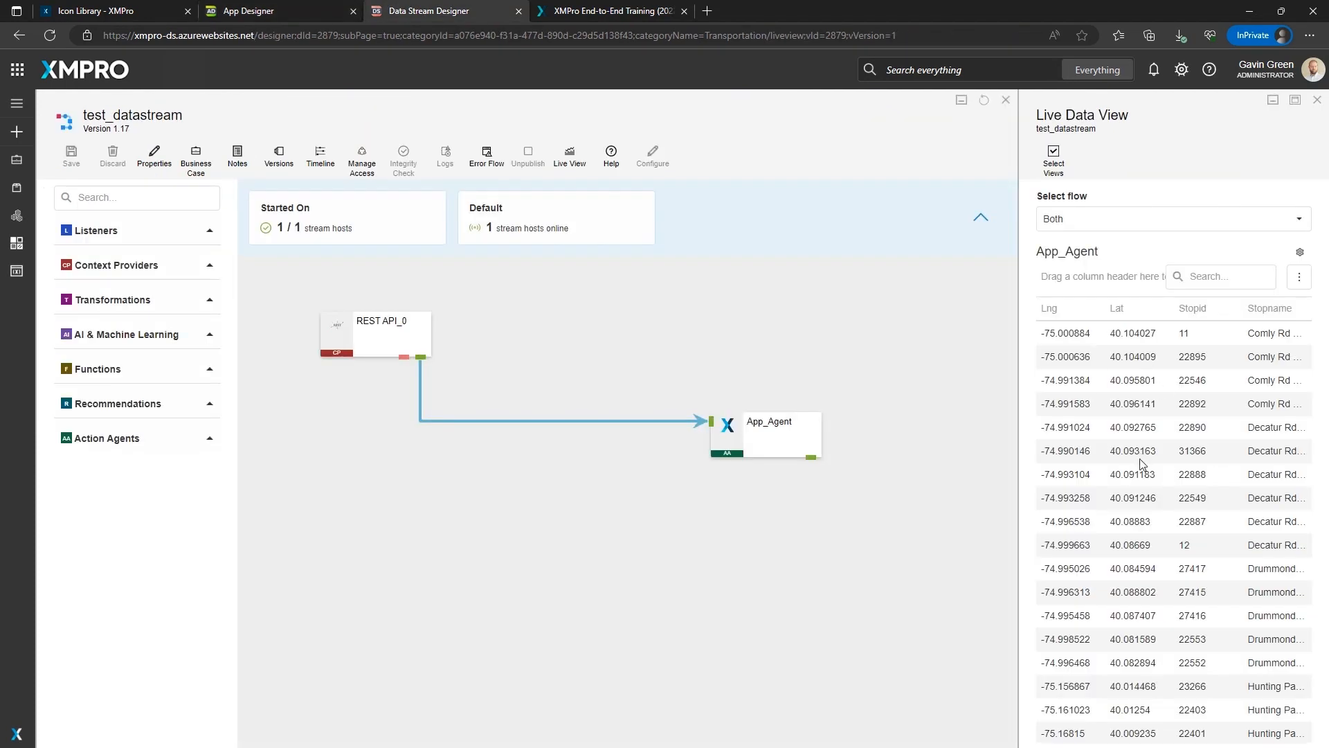
pyautogui.scroll(-1, 1141, 481)
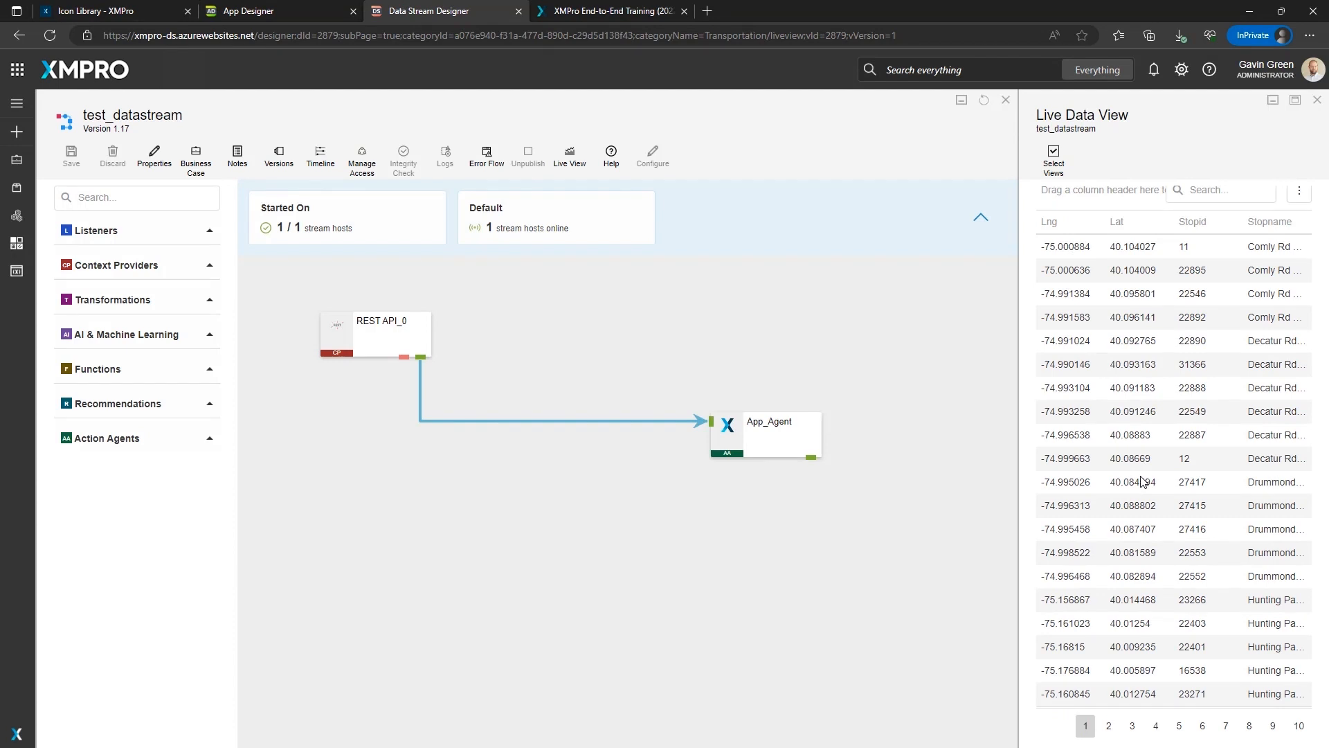
pyautogui.click(284, 10)
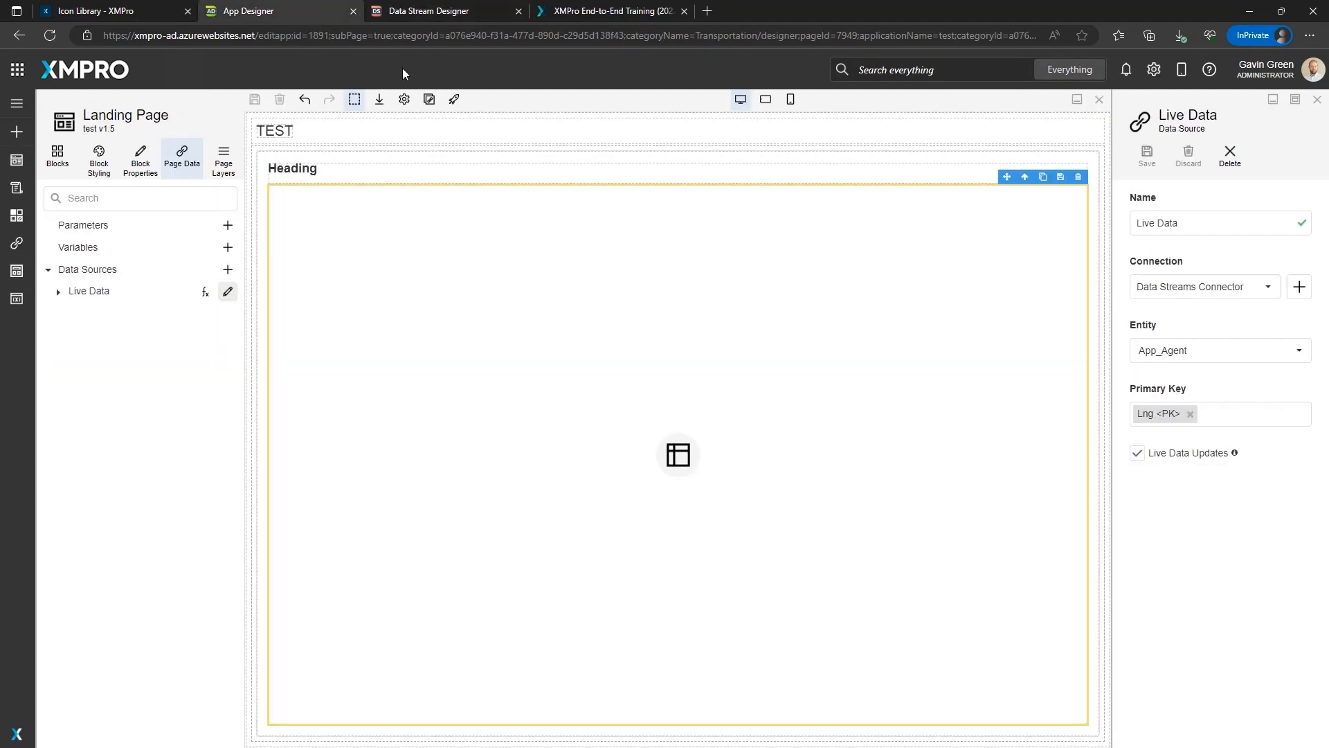
# Preview the Landing Page and compare its grid with the last page of the Live Data View.
pyautogui.click(455, 101)
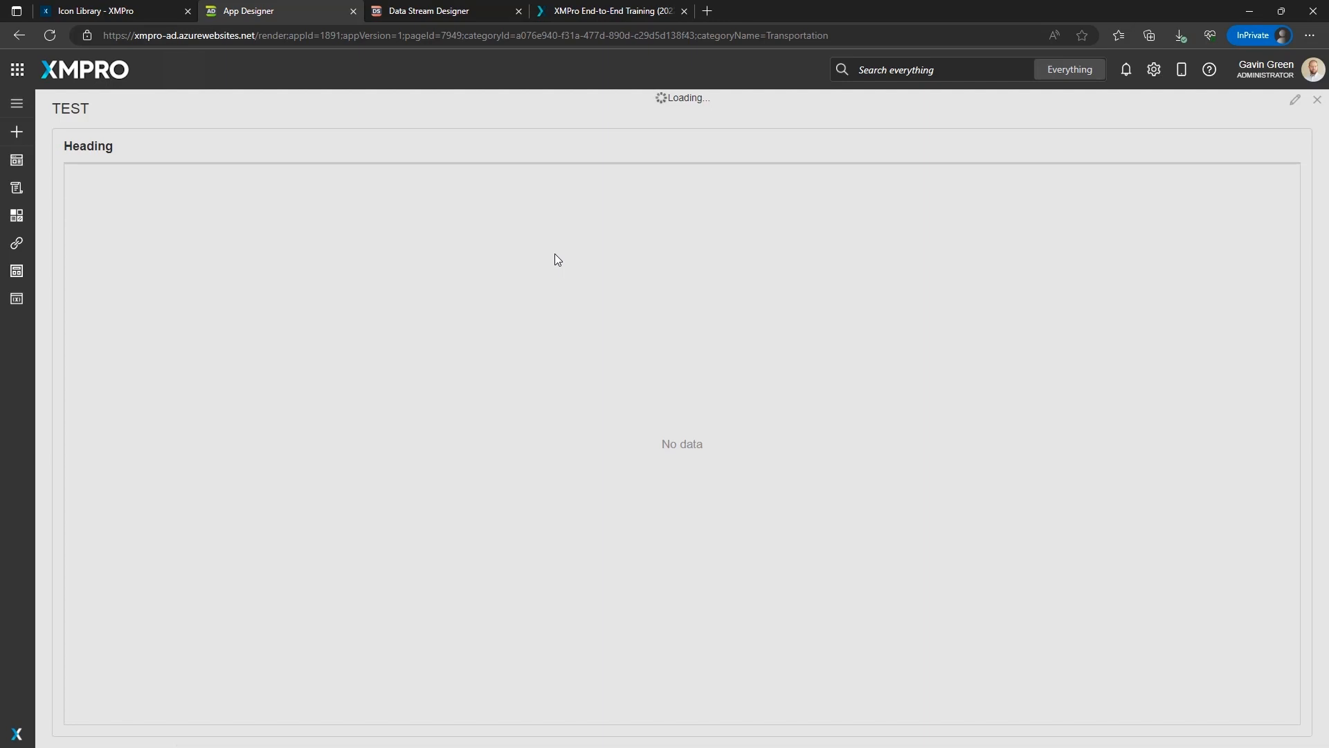
pyautogui.click(460, 11)
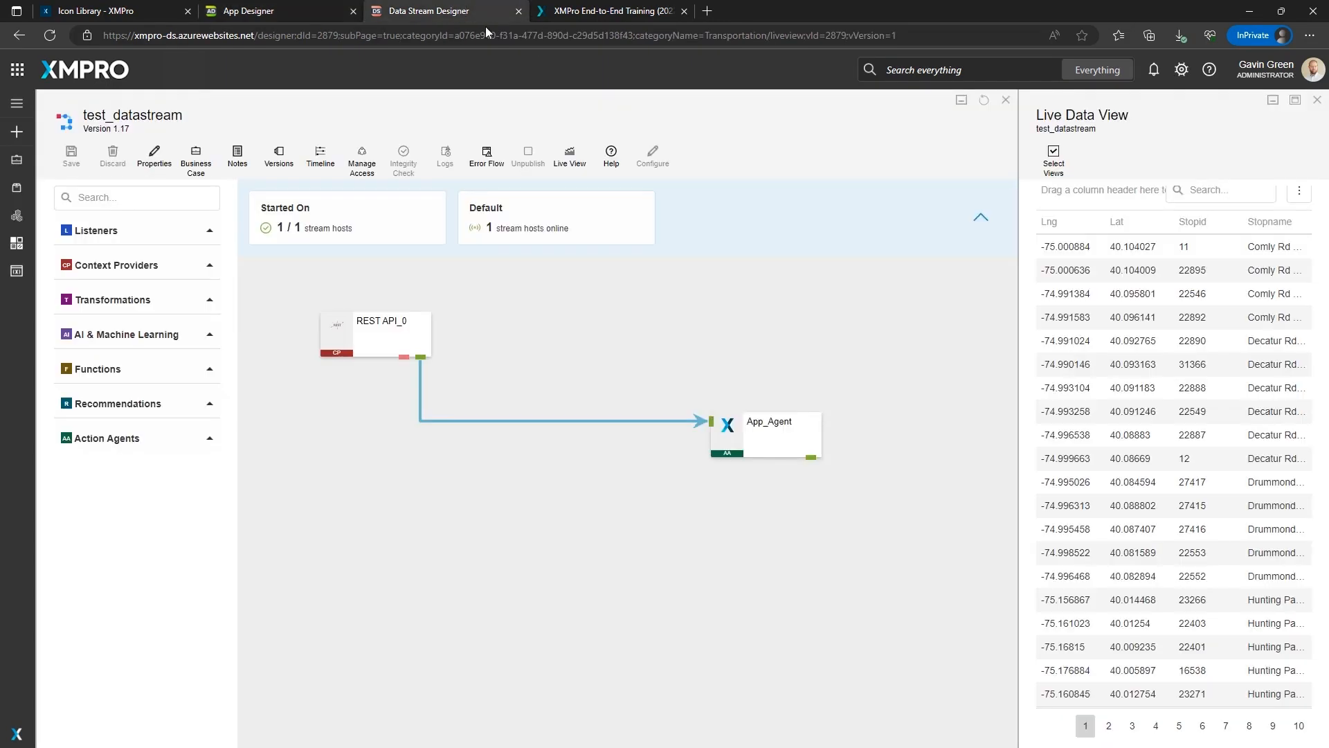
pyautogui.click(1299, 725)
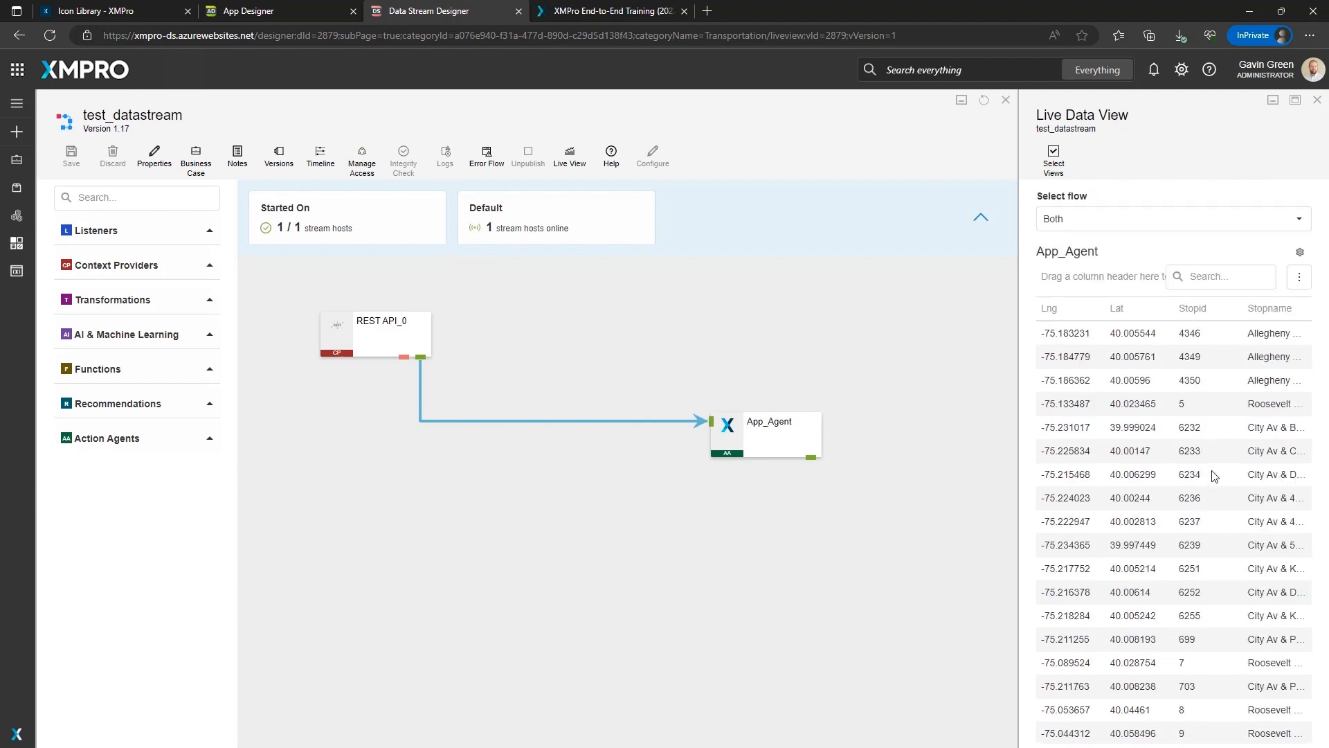
pyautogui.scroll(-1, 1215, 477)
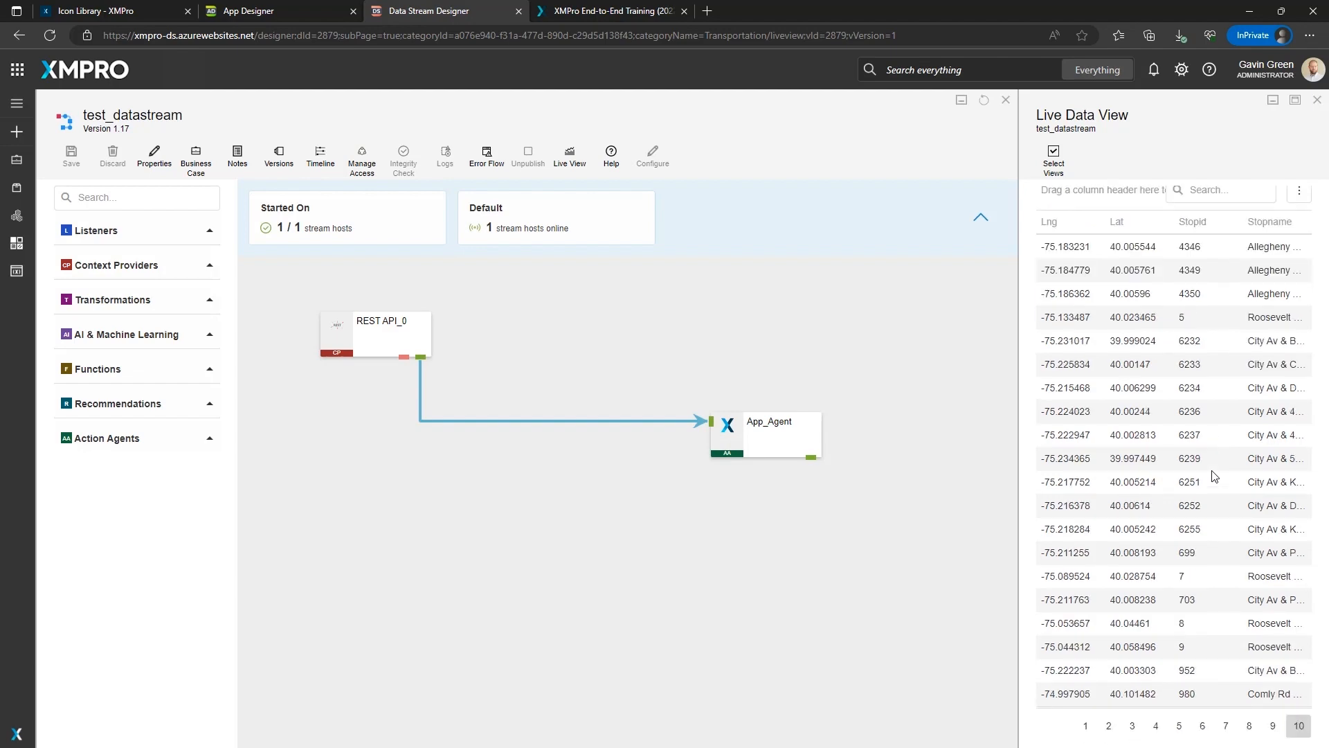
pyautogui.click(302, 12)
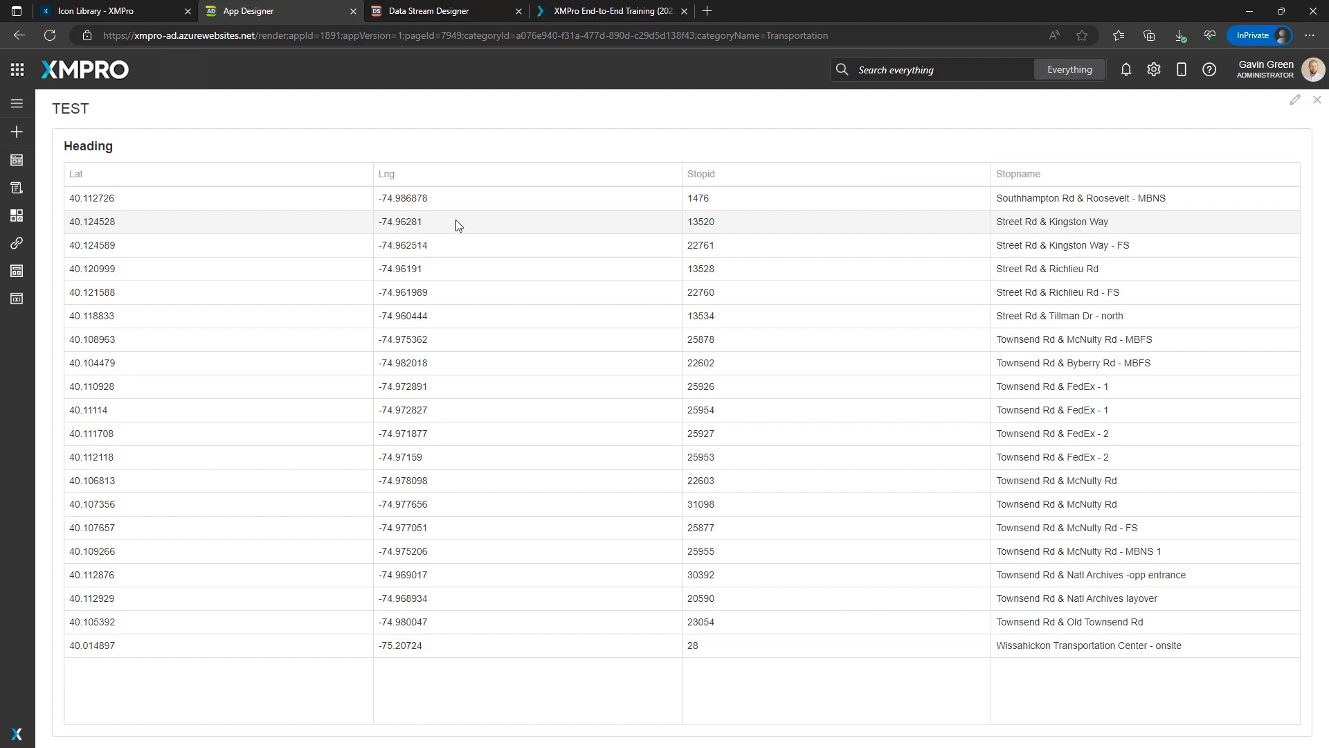
# Reopen the Live Data source in the page editor and toggle Live Data Updates off and back on.
pyautogui.click(1294, 102)
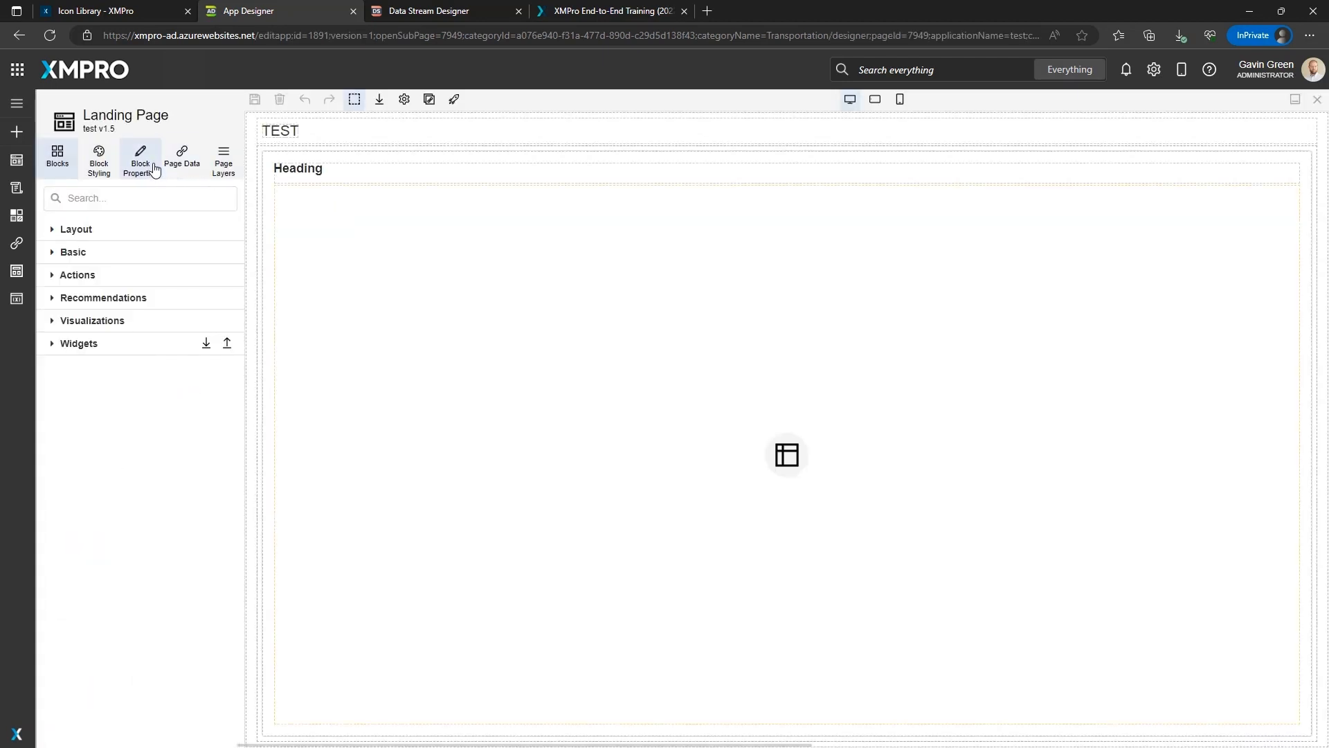
pyautogui.click(181, 160)
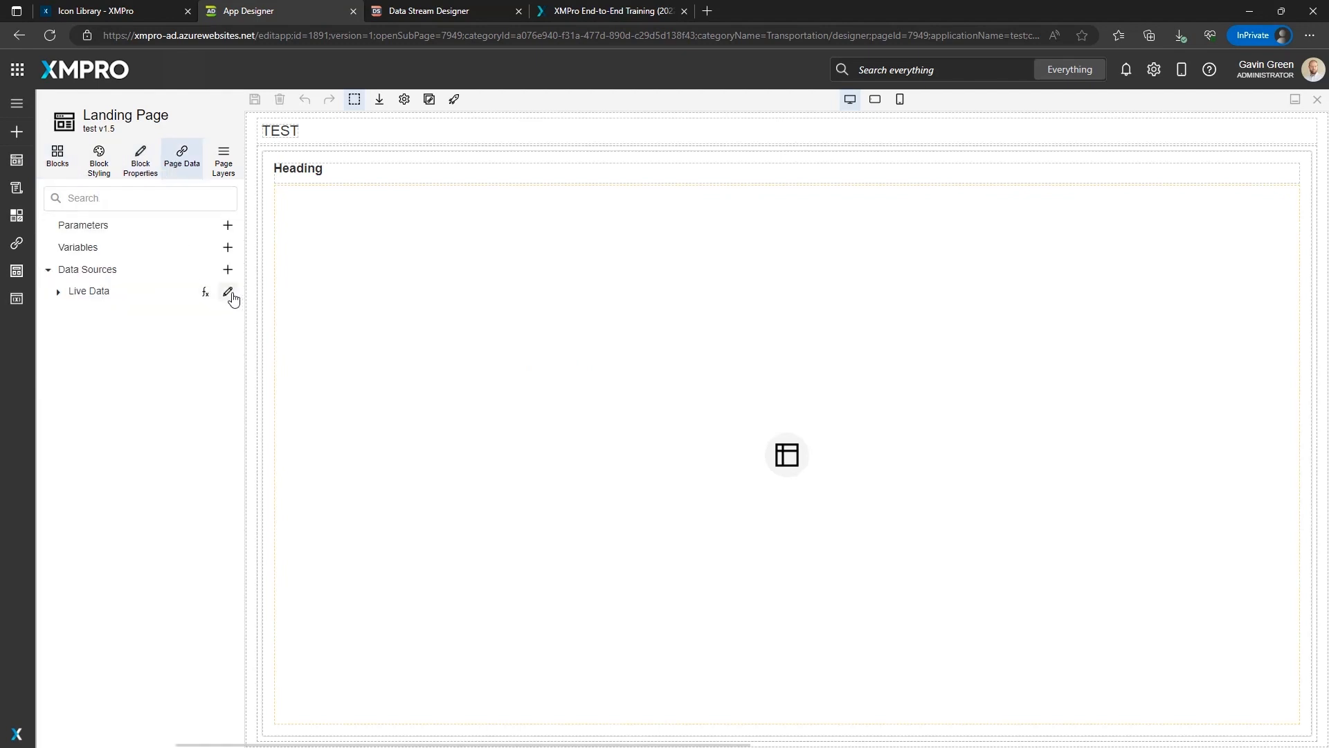
pyautogui.click(229, 293)
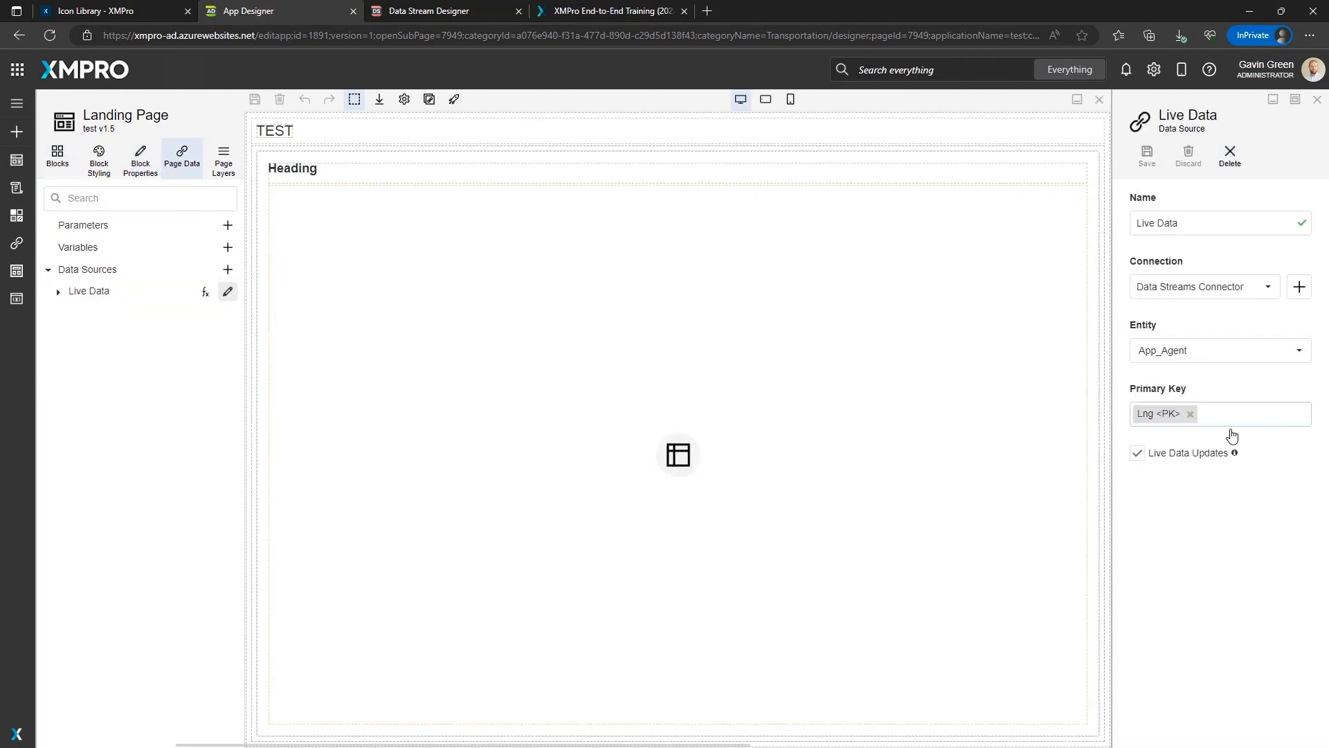
pyautogui.click(1138, 452)
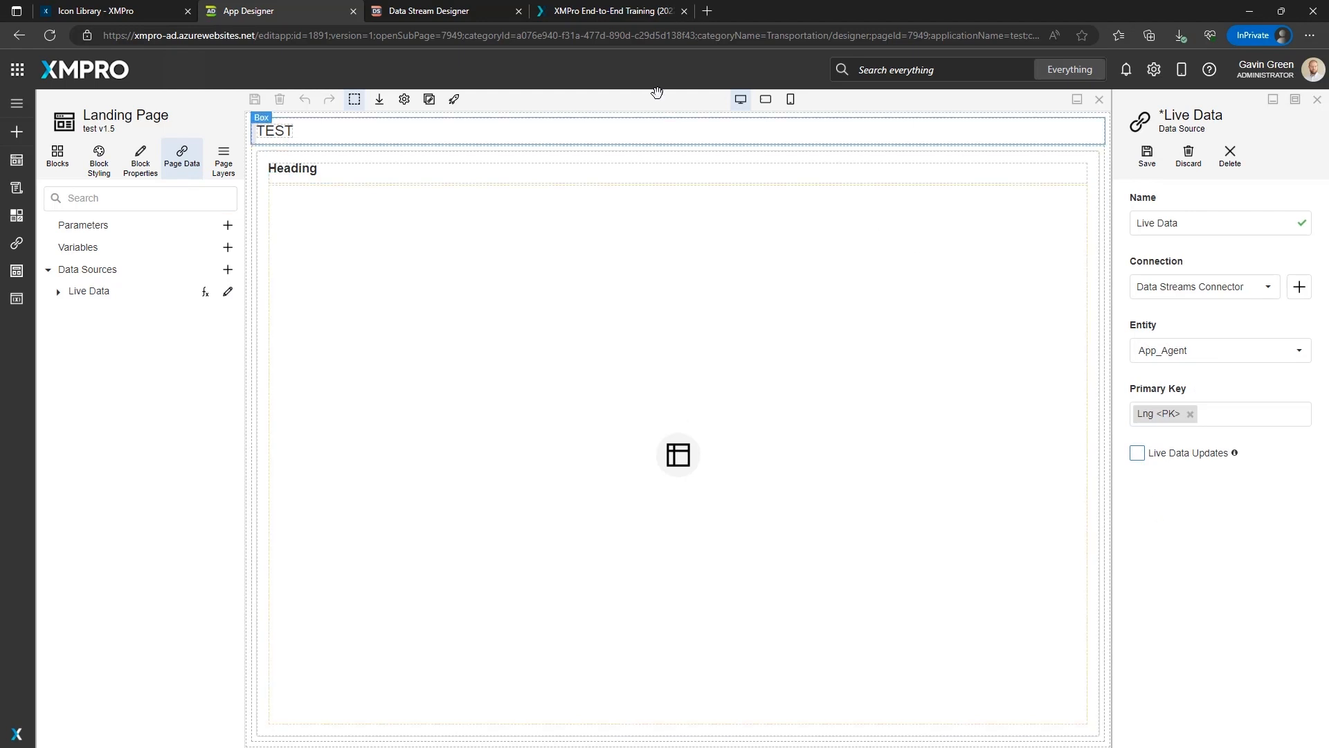
pyautogui.click(1138, 452)
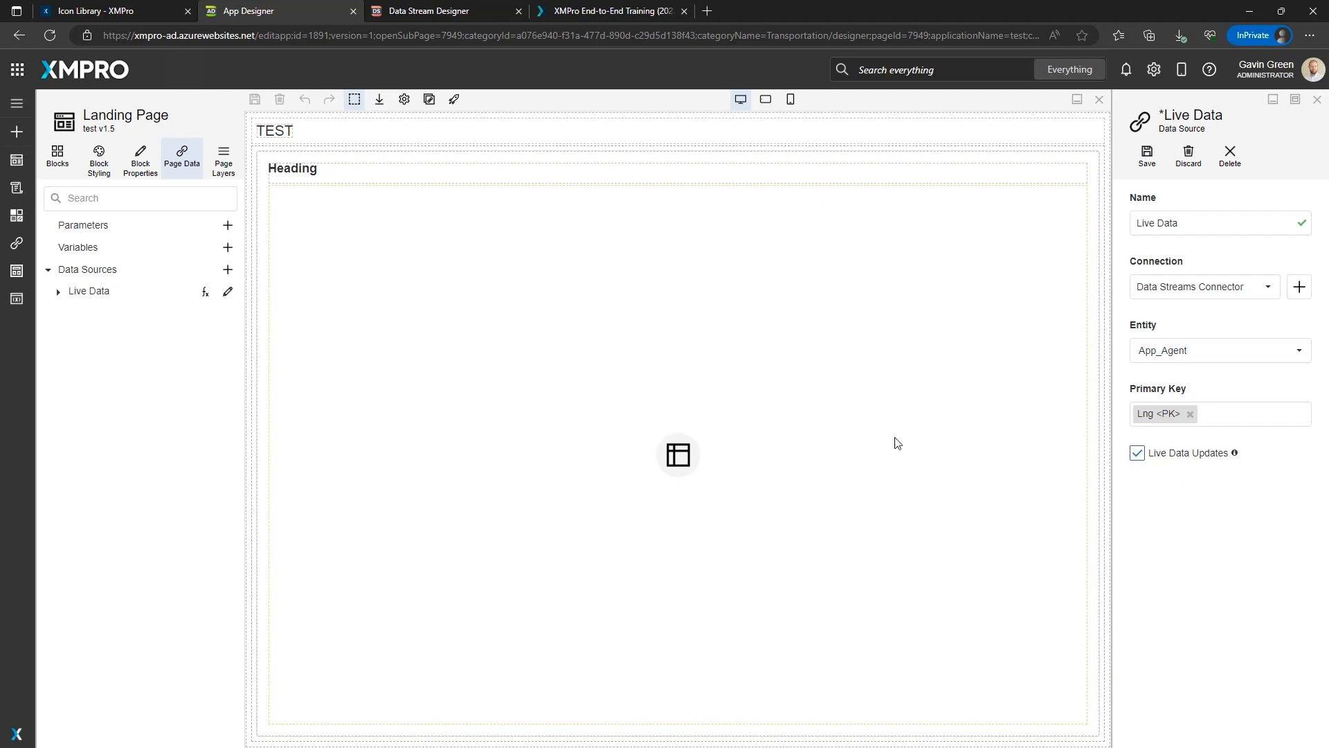
# Try adding a SQL Connector app data connection with Use Variables enabled, closing it without saving.
pyautogui.moveTo(128, 122); pyautogui.dragTo(519, 173)
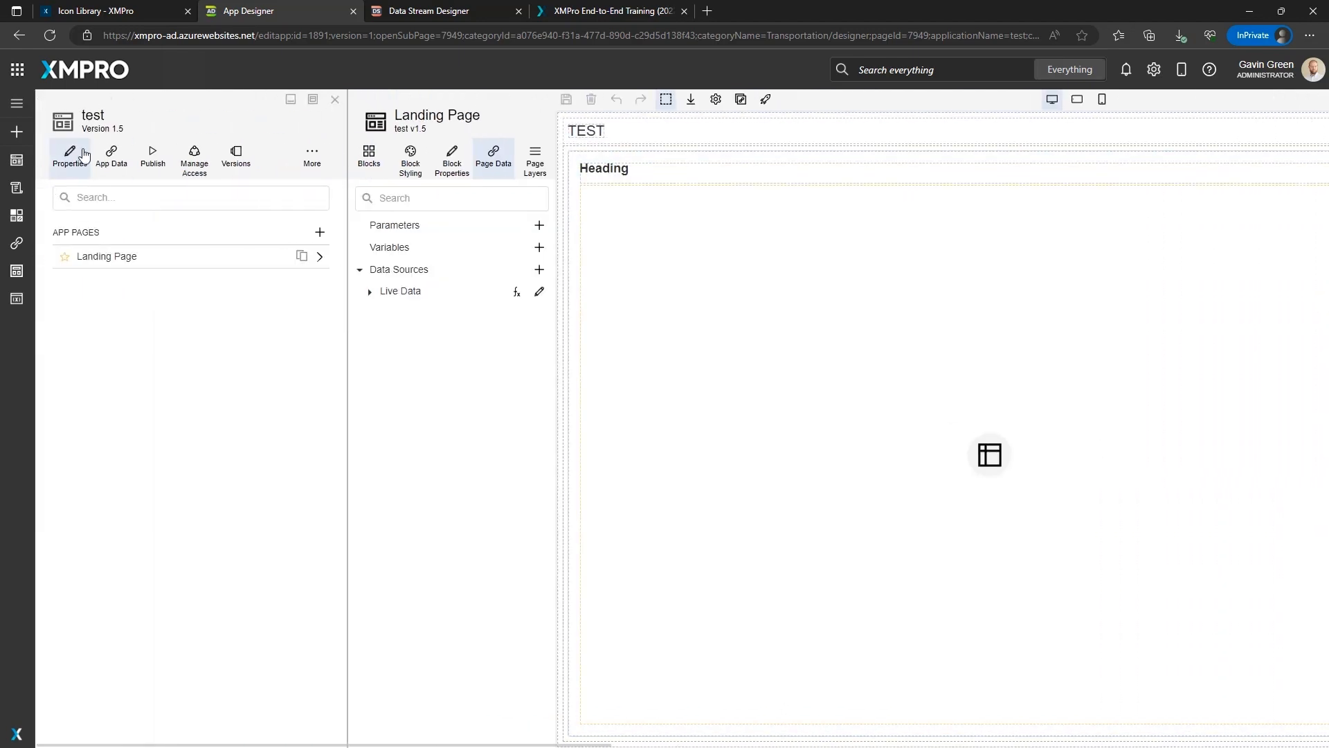
pyautogui.click(116, 161)
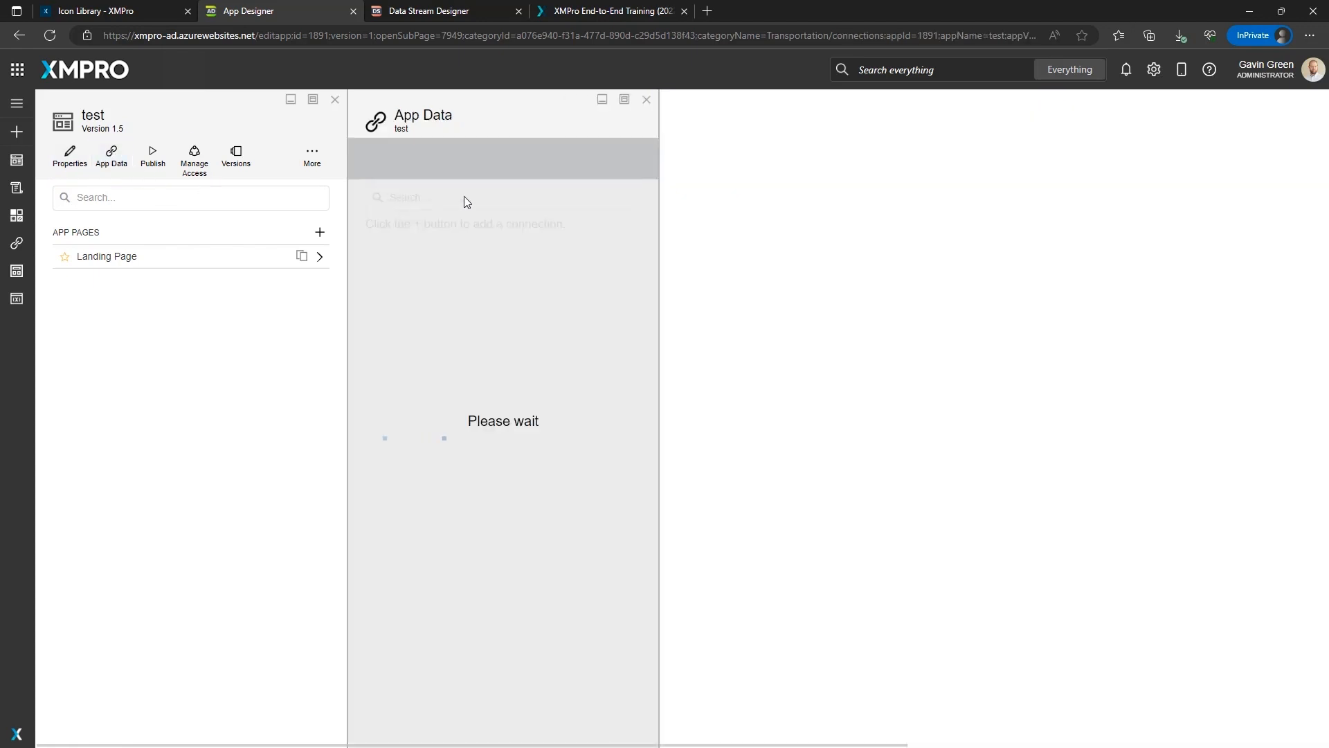
pyautogui.click(385, 164)
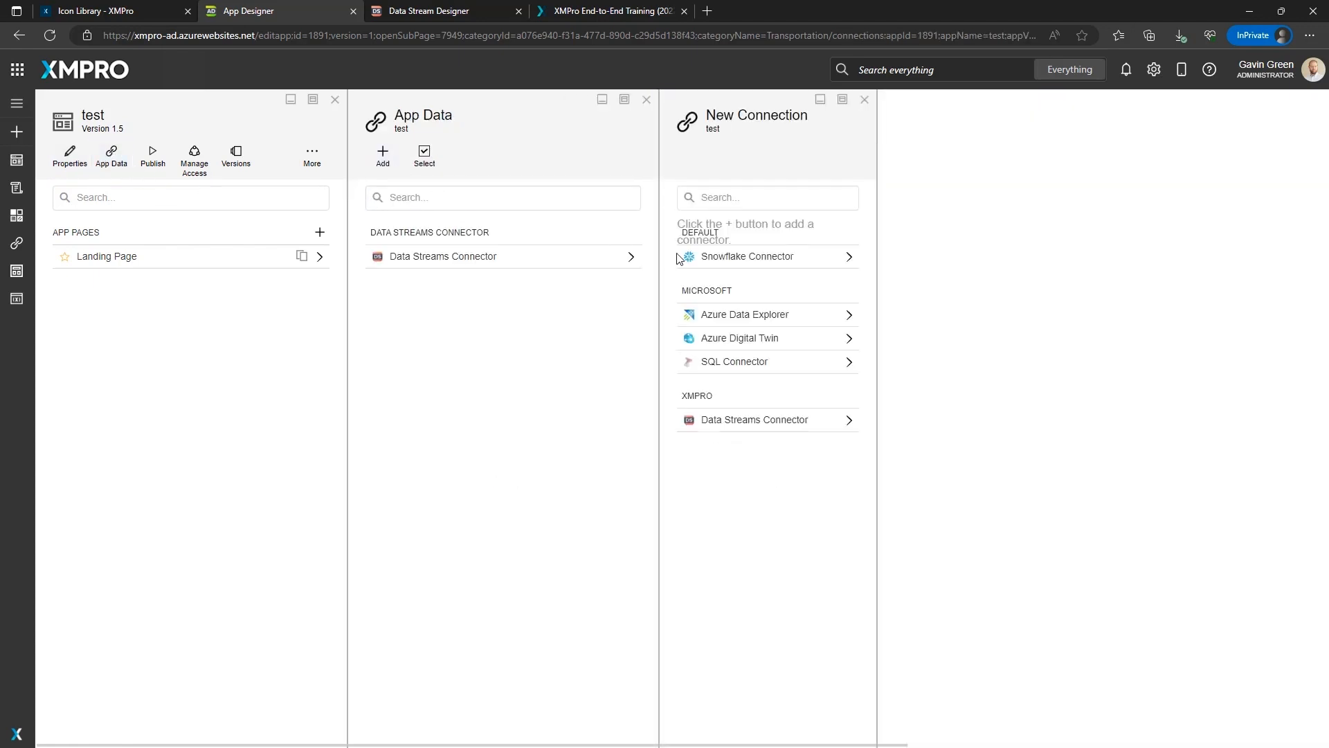
pyautogui.click(749, 363)
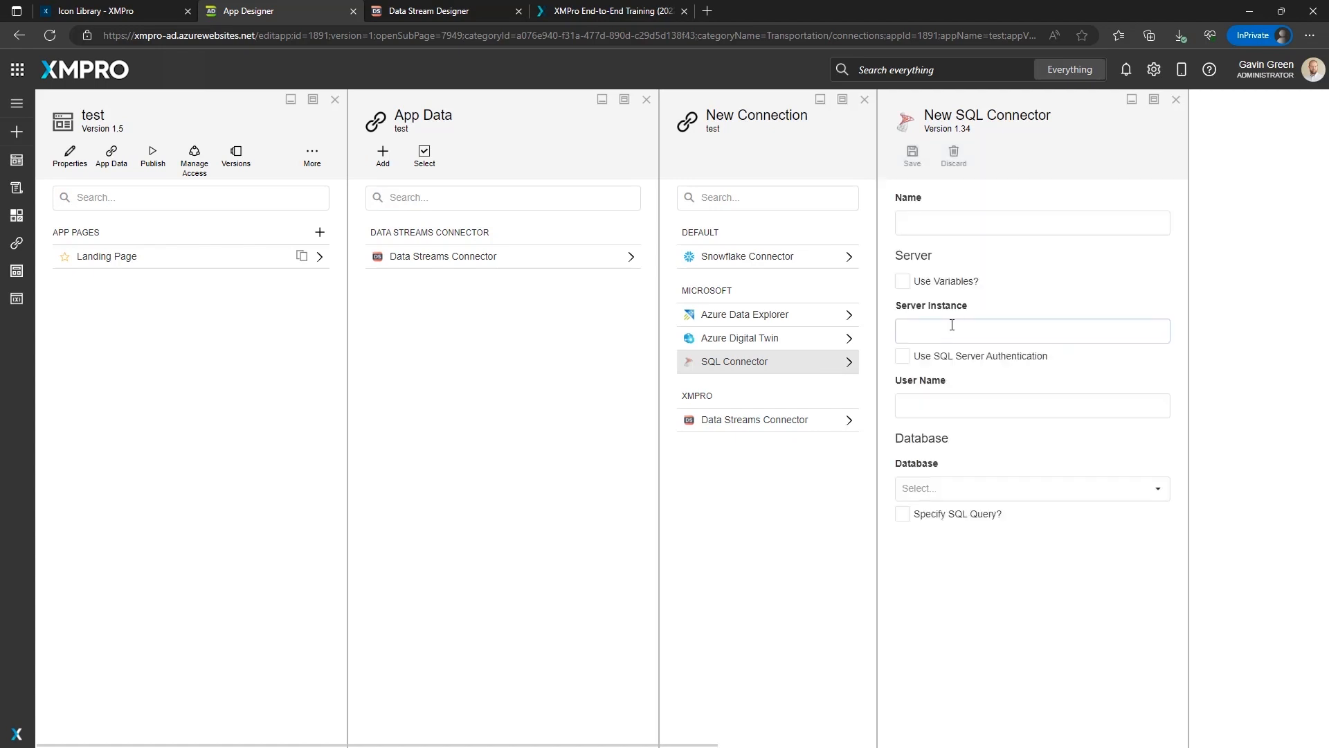
pyautogui.click(939, 281)
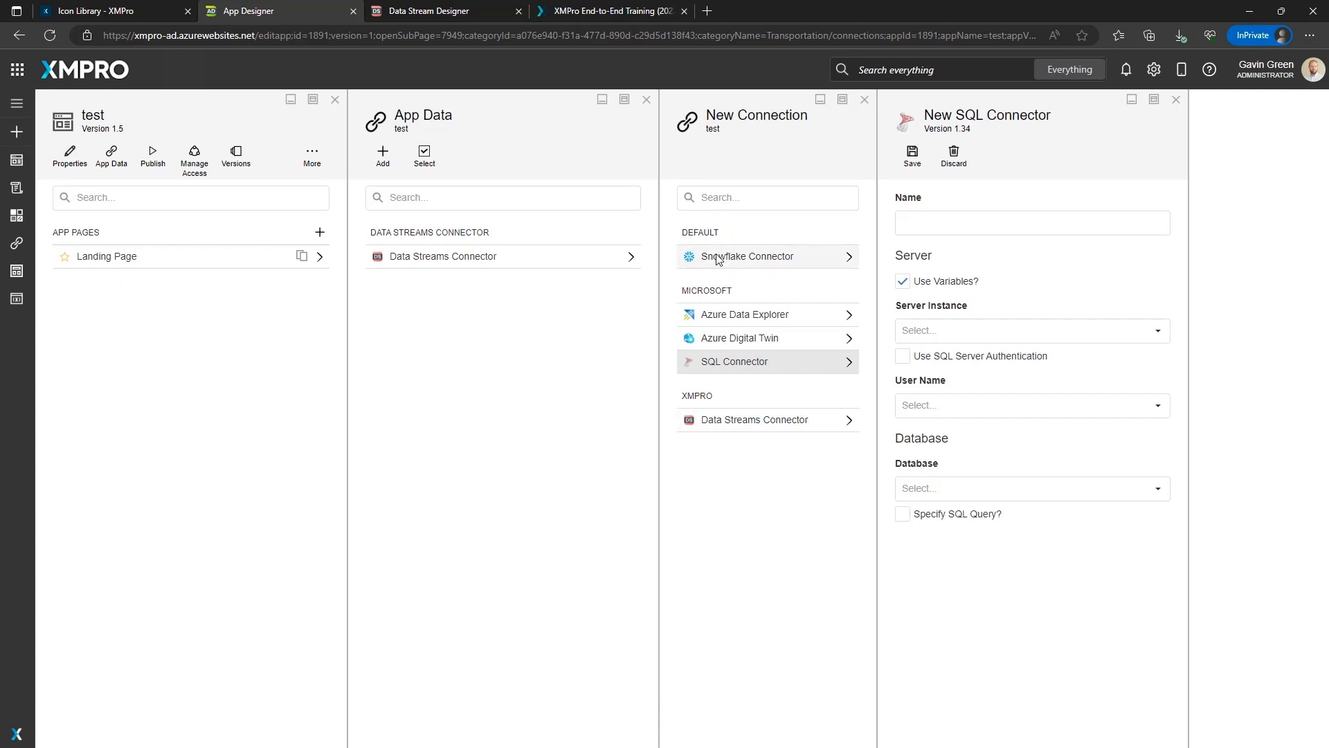
pyautogui.click(648, 102)
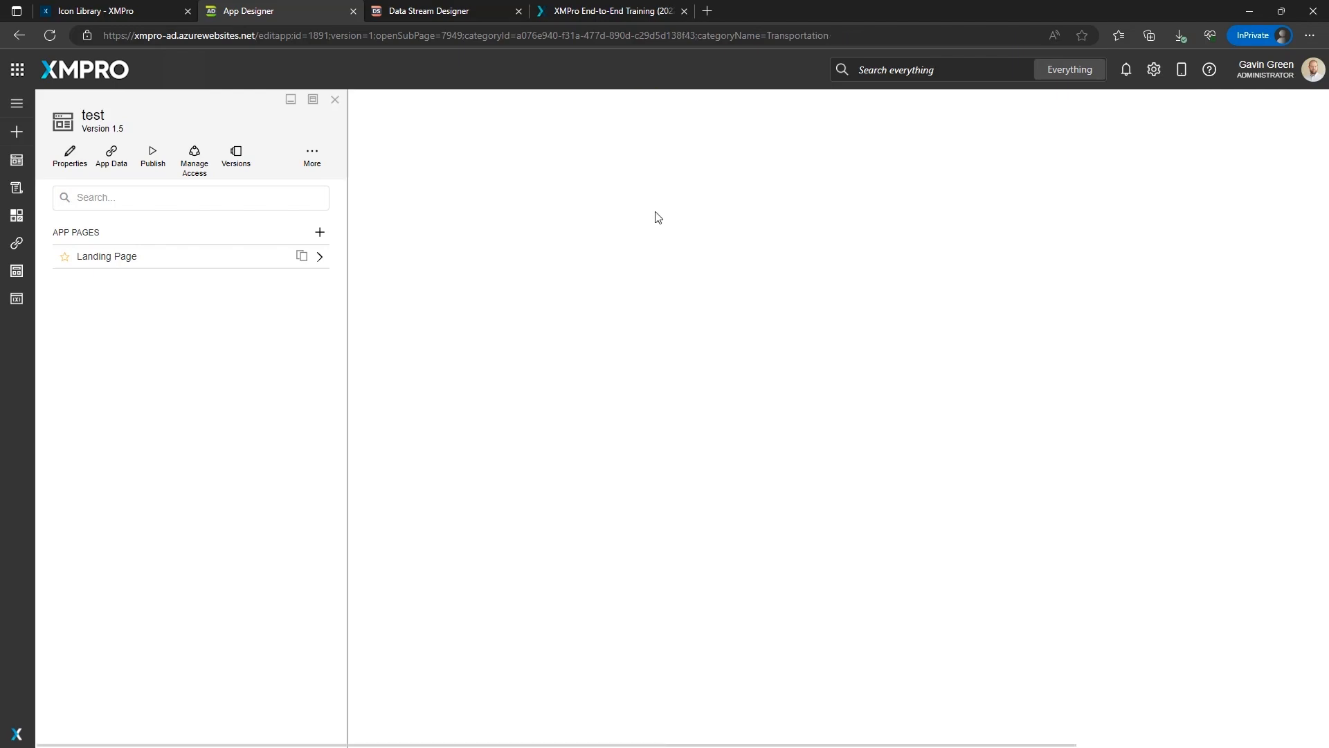